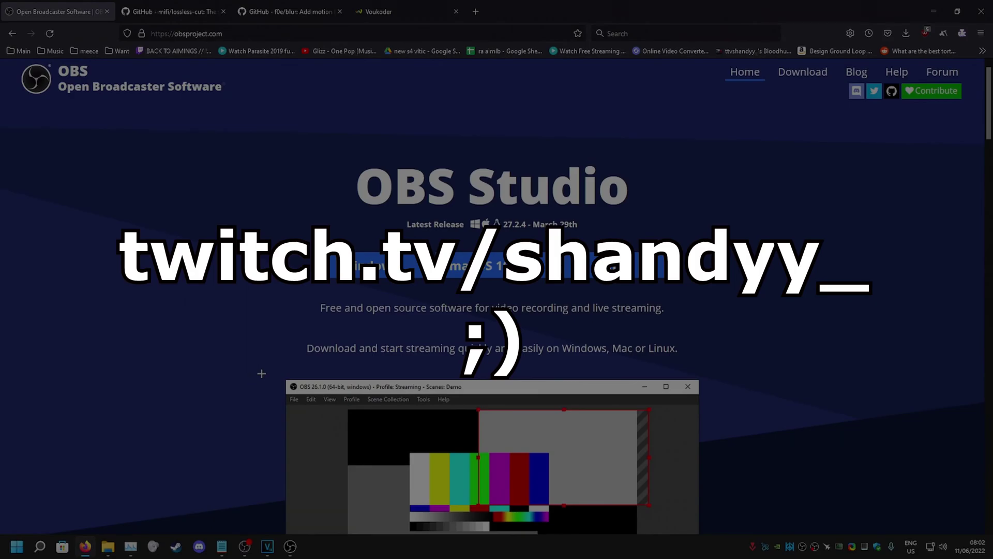
mouse_move(317, 307)
left_mouse_down()
mouse_move(680, 348)
mouse_move(319, 307)
left_mouse_up()
left_click(696, 349)
left_click(320, 309)
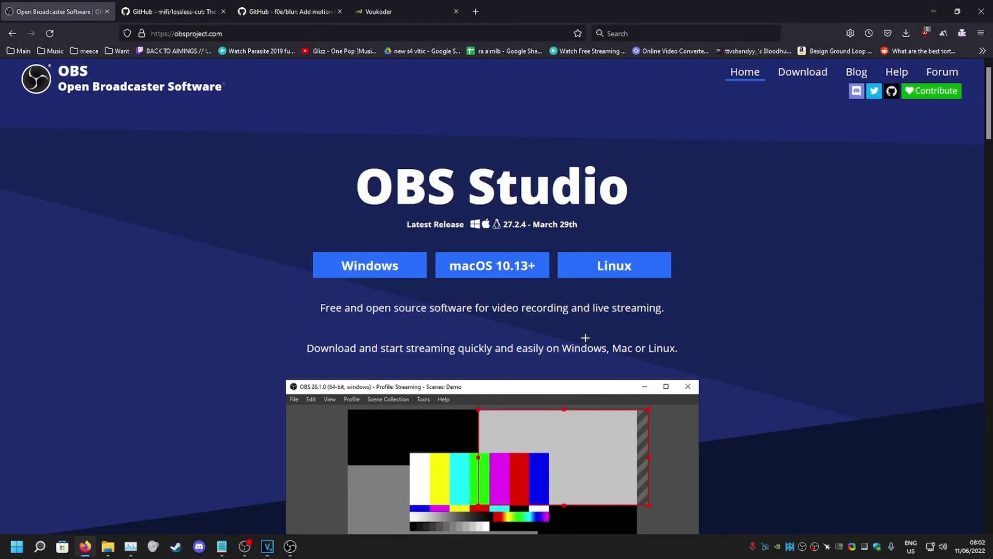
left_click_drag(719, 346, 319, 320)
left_click(293, 311)
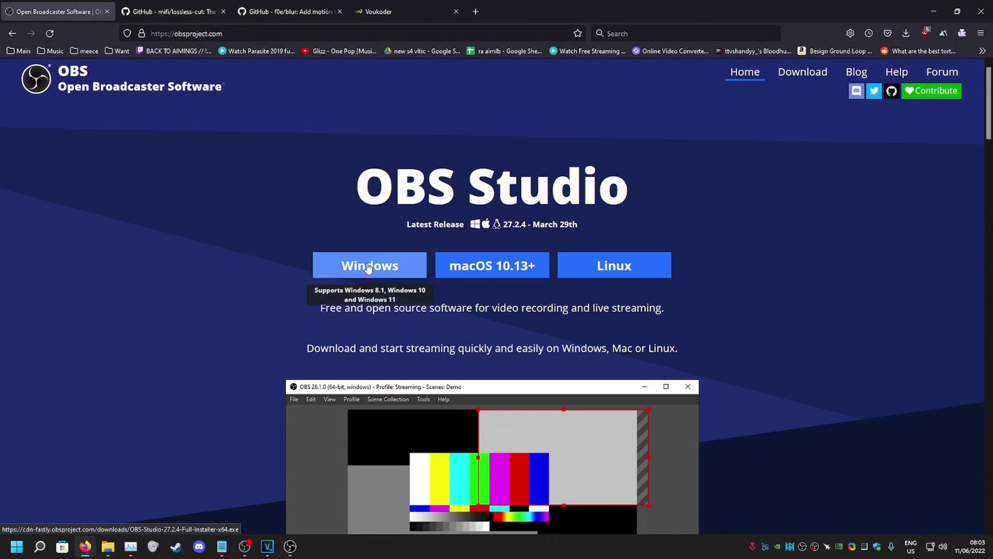
left_click_drag(357, 186, 656, 186)
left_click(724, 167)
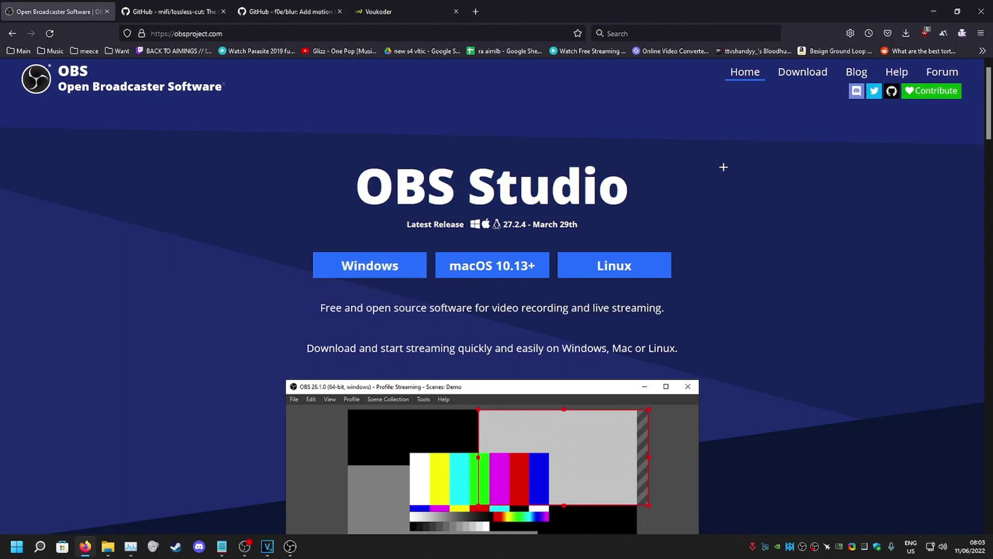
- Download the zip version of OBS Studio 27.2.4 for Windows from the site's download page
left_click(809, 79)
scroll(395, 266, "down", 2)
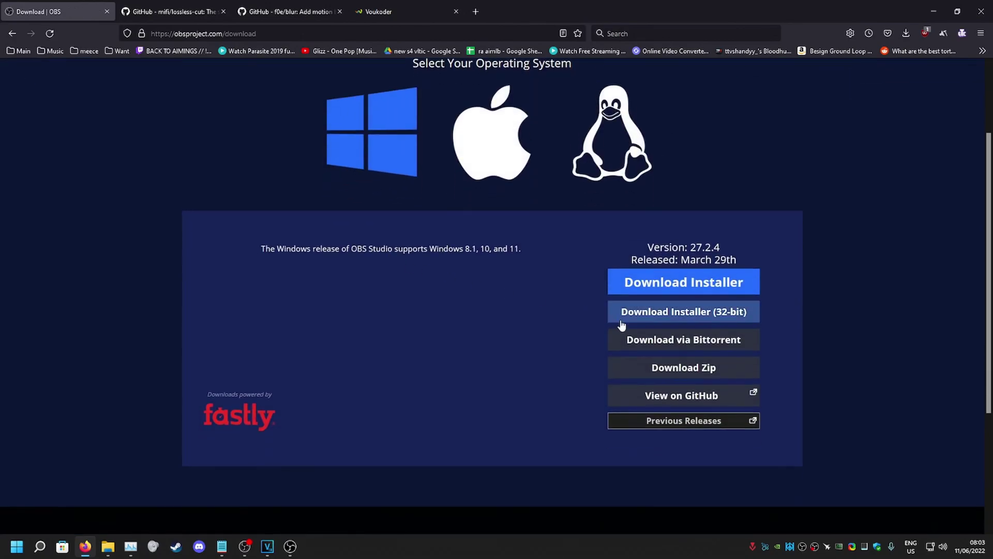
left_click(680, 369)
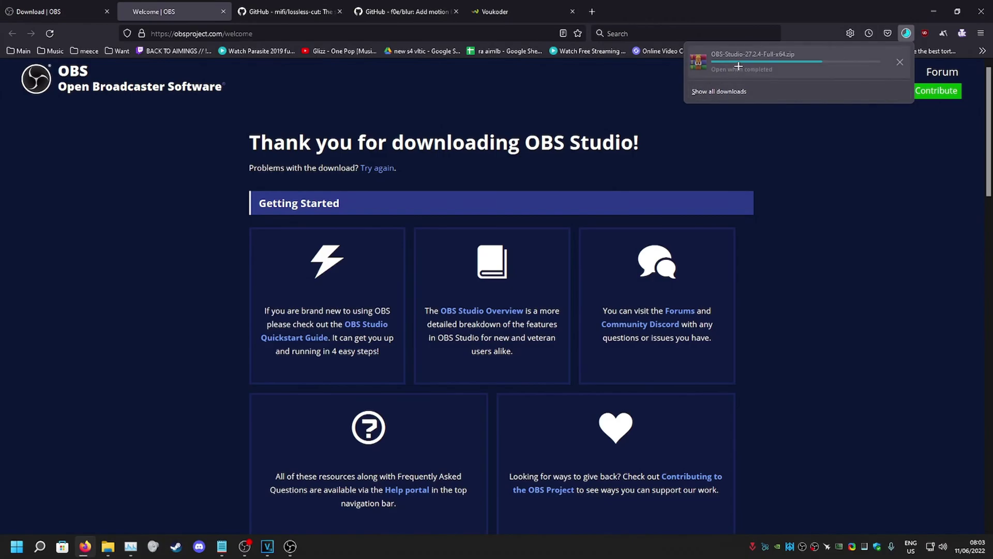
- Open the downloaded OBS-Studio-27.2.4-Full-x64.zip archive and select obs64.exe in its bin\64bit folder
left_click(745, 64)
left_click_drag(98, 220, 50, 164)
left_click(453, 267)
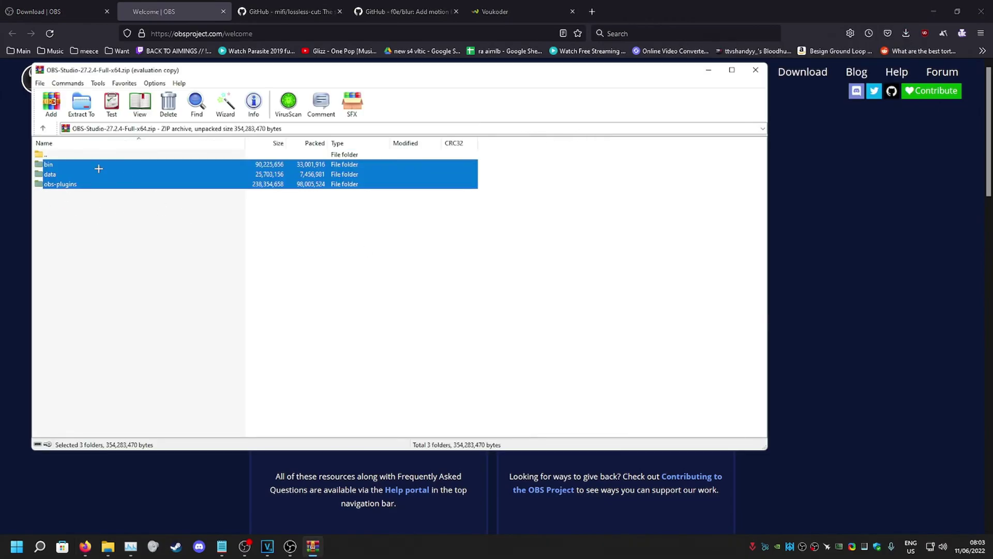
left_click_drag(78, 222, 49, 164)
double_click(48, 164)
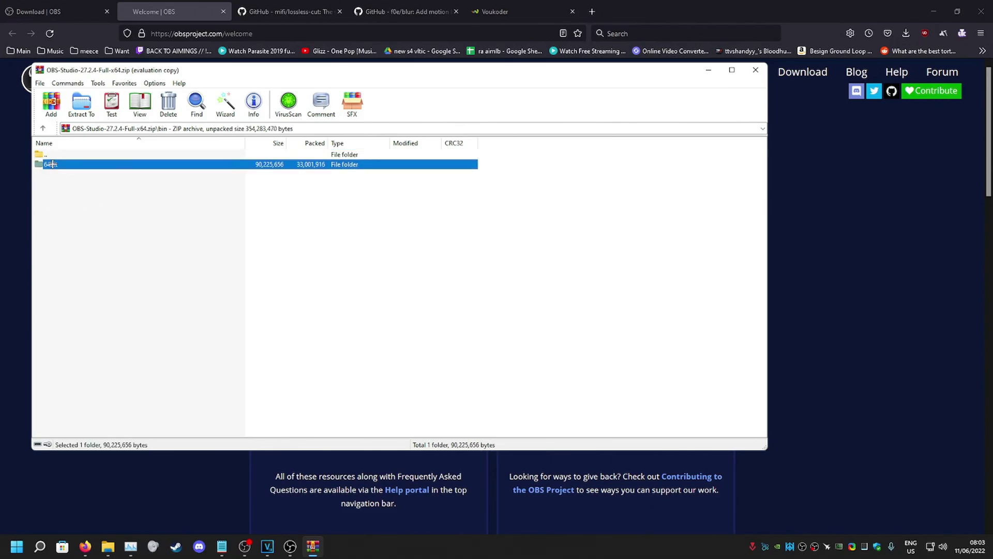
double_click(52, 165)
scroll(72, 284, "down", 10)
left_click(58, 224)
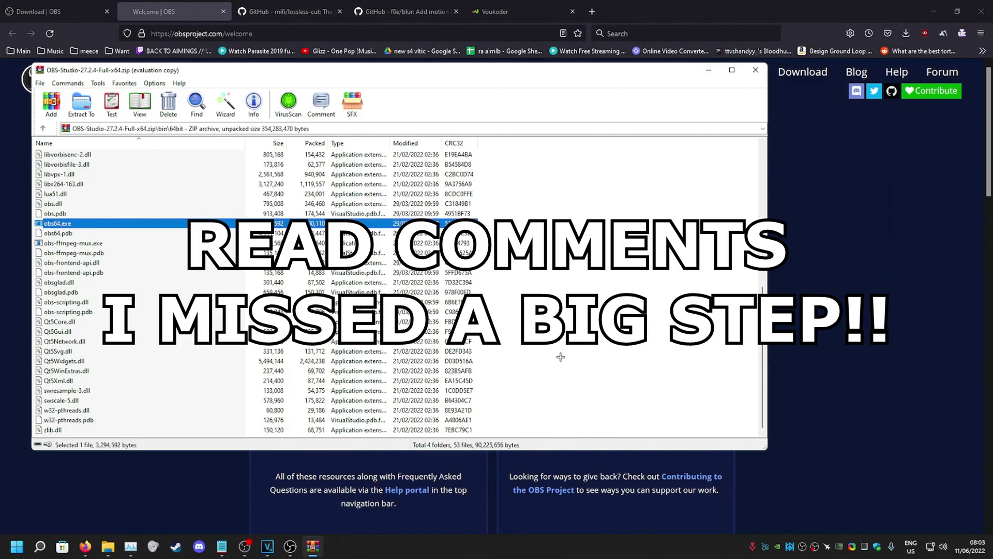
scroll(226, 197, "up", 10)
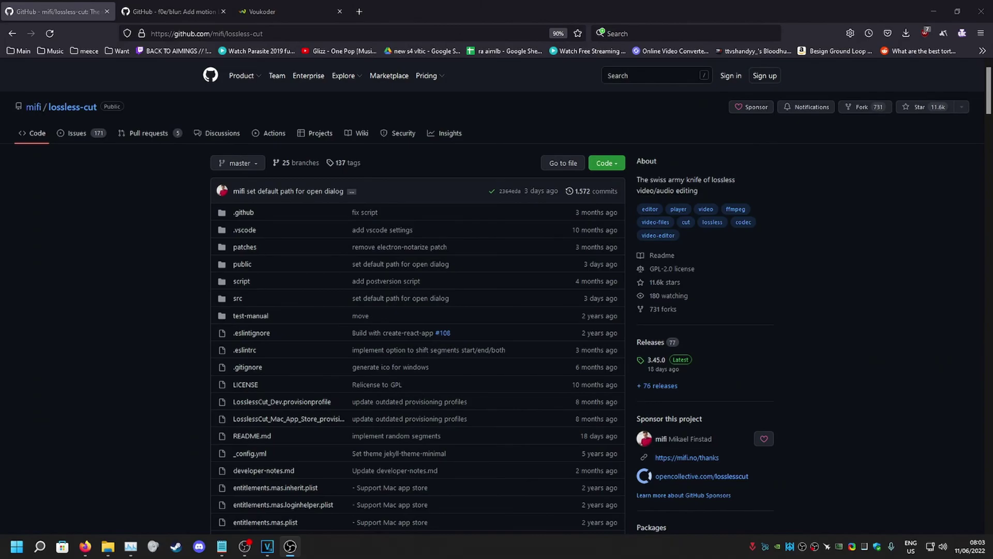
- Switch to the OBS settings window and open the recording output settings
left_click_drag(388, 34, 389, 66)
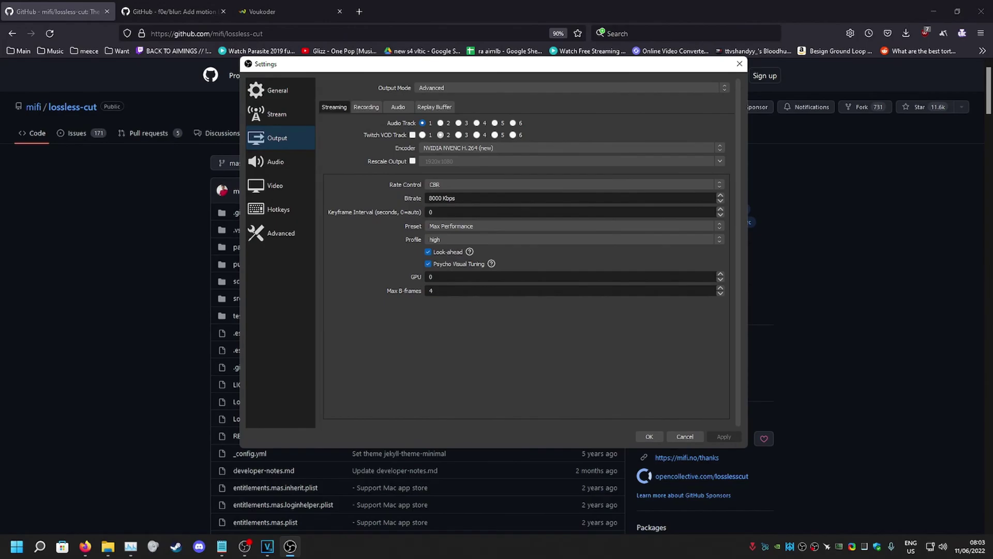
left_click(284, 88)
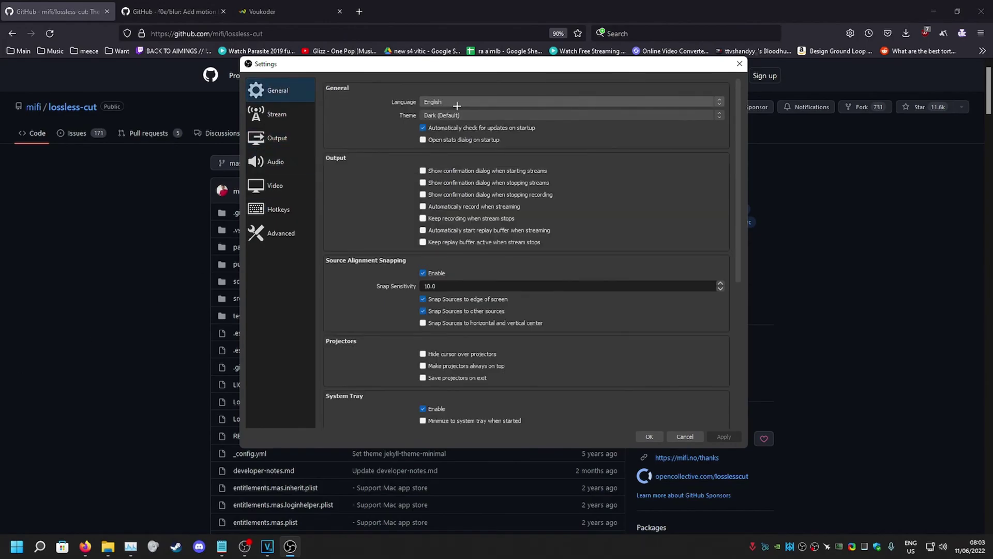
left_click(277, 145)
left_click(365, 108)
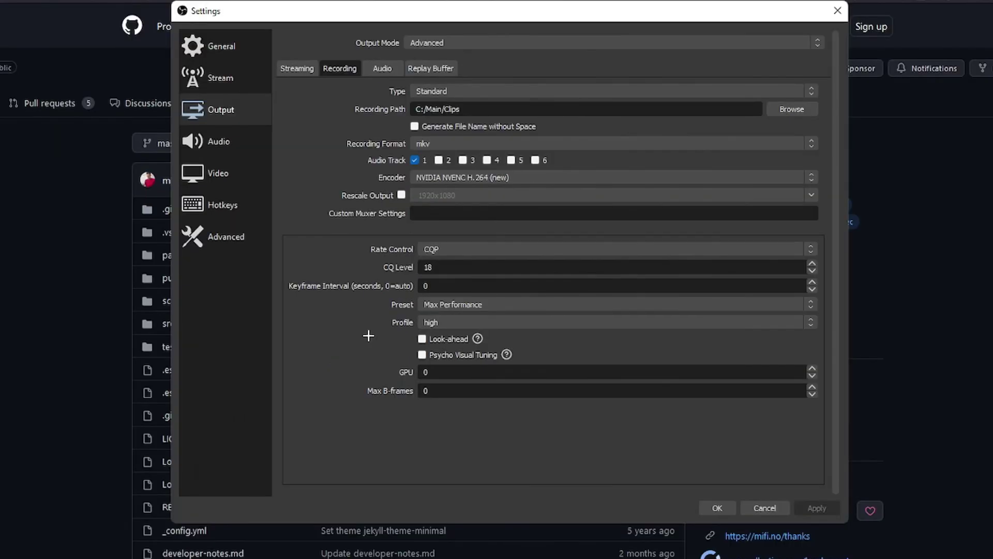
- Set the recording encoder preset to Max Performance
left_click(450, 304)
left_click(450, 304)
left_click(449, 303)
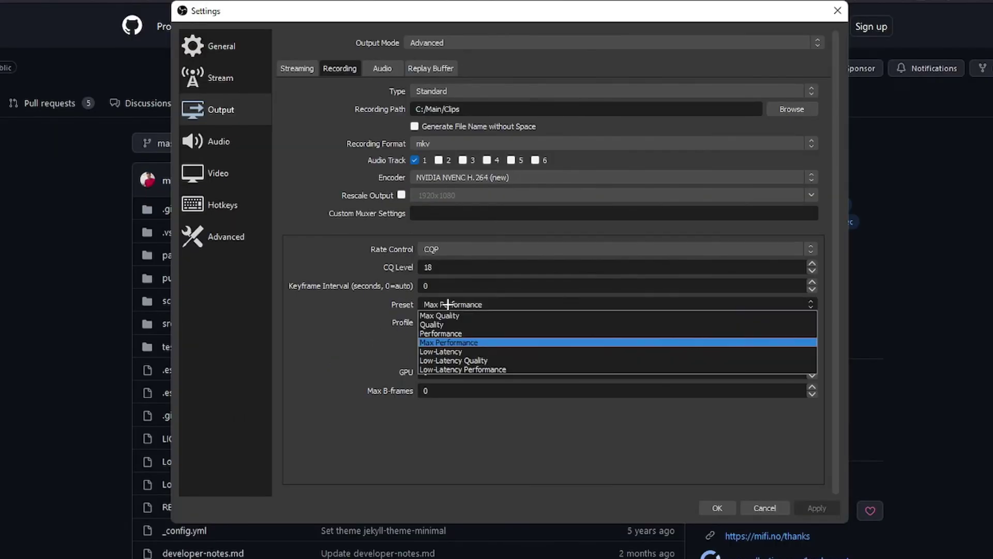
left_click(427, 342)
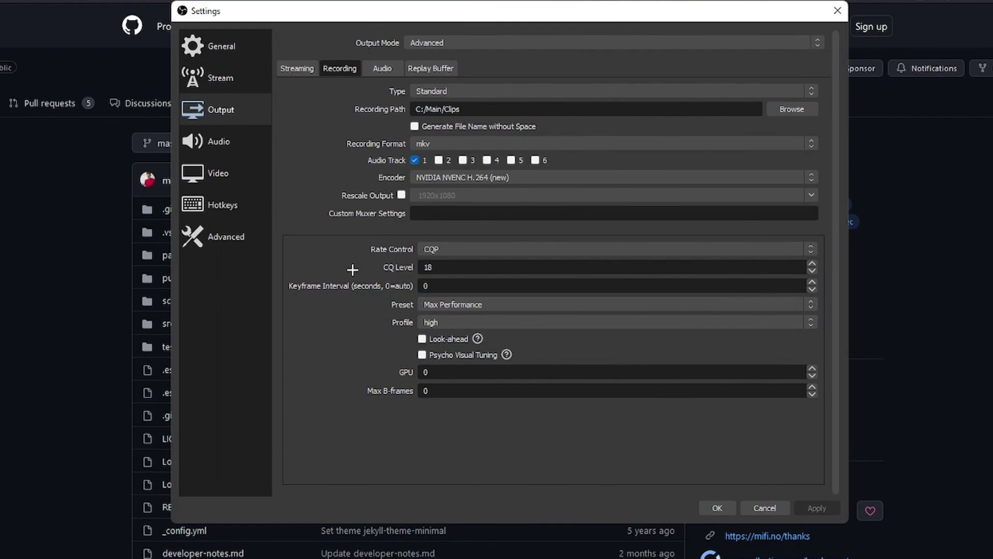
- Try mp4 as the recording format and return it to mkv
left_click(422, 143)
left_click(423, 165)
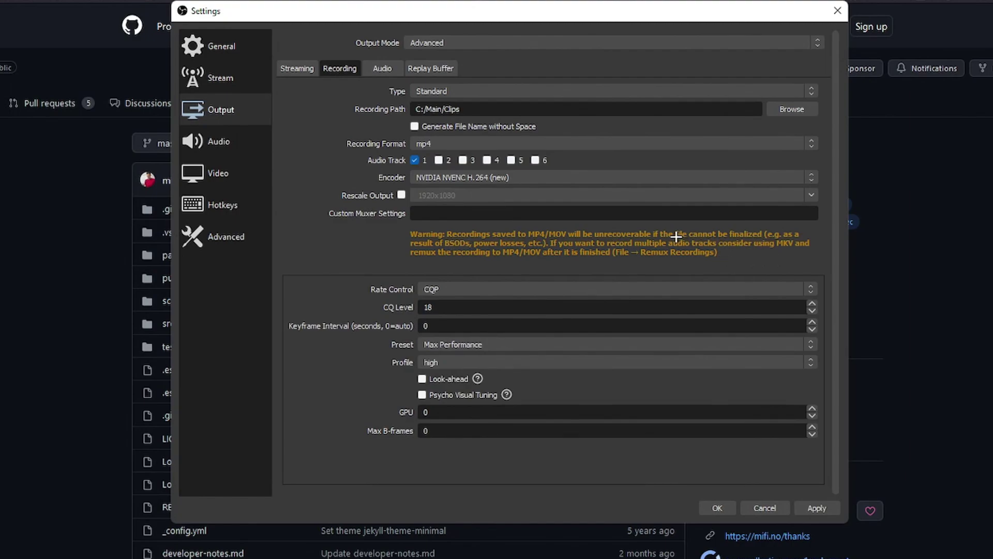
left_click(489, 144)
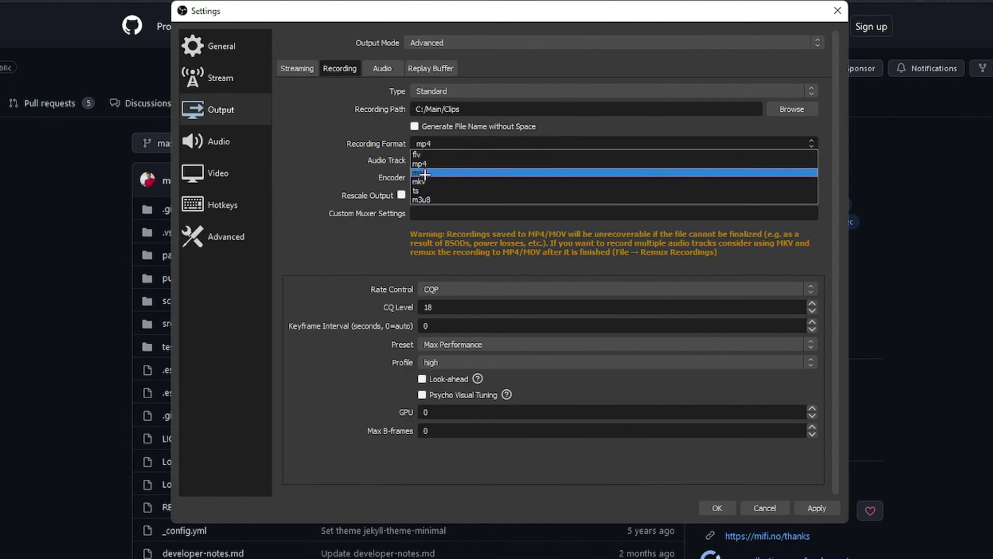
left_click(497, 181)
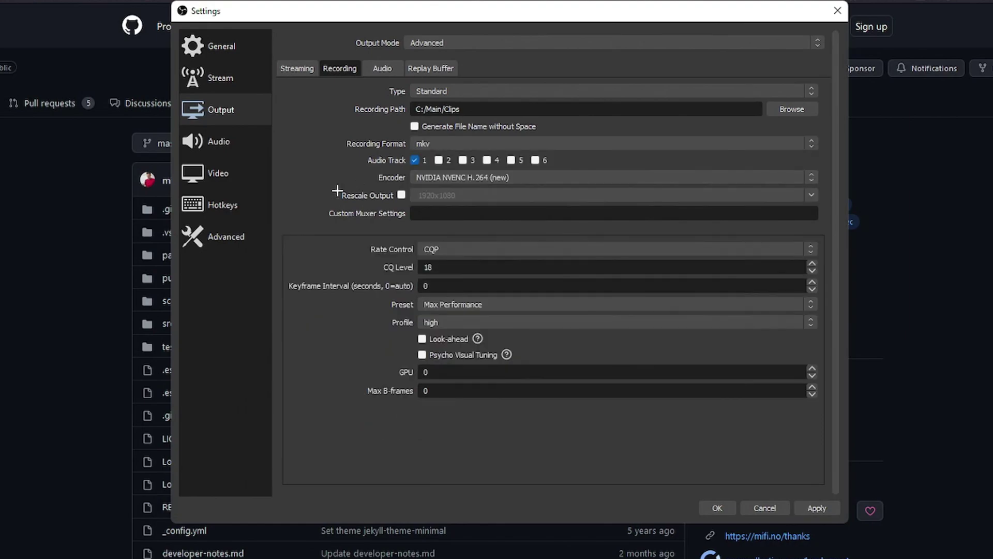
- Examine the recording encoder, the replay buffer's maximum time and memory, and the audio track bitrates
left_click(479, 178)
left_click(480, 178)
left_click(431, 69)
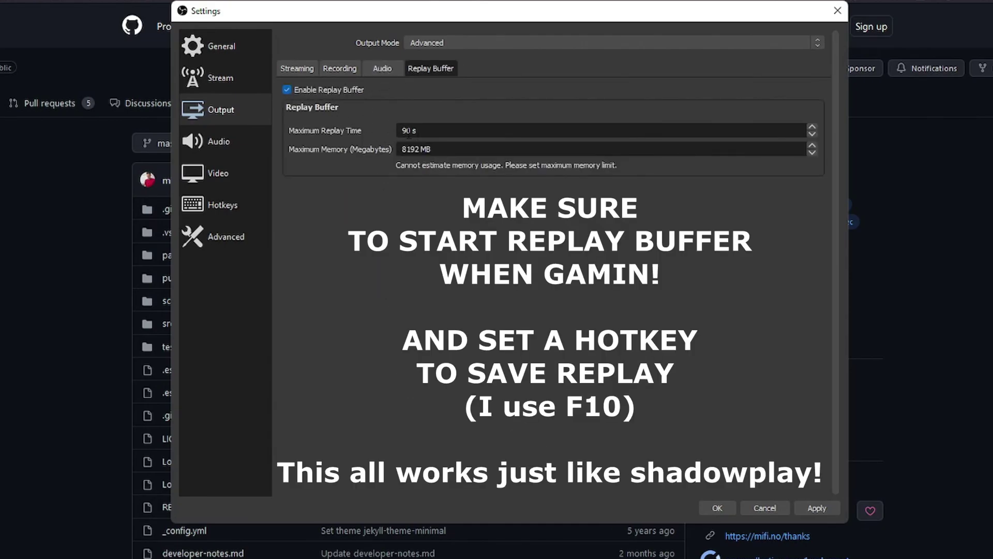
left_click_drag(420, 131, 376, 131)
left_click(453, 148)
left_click(342, 68)
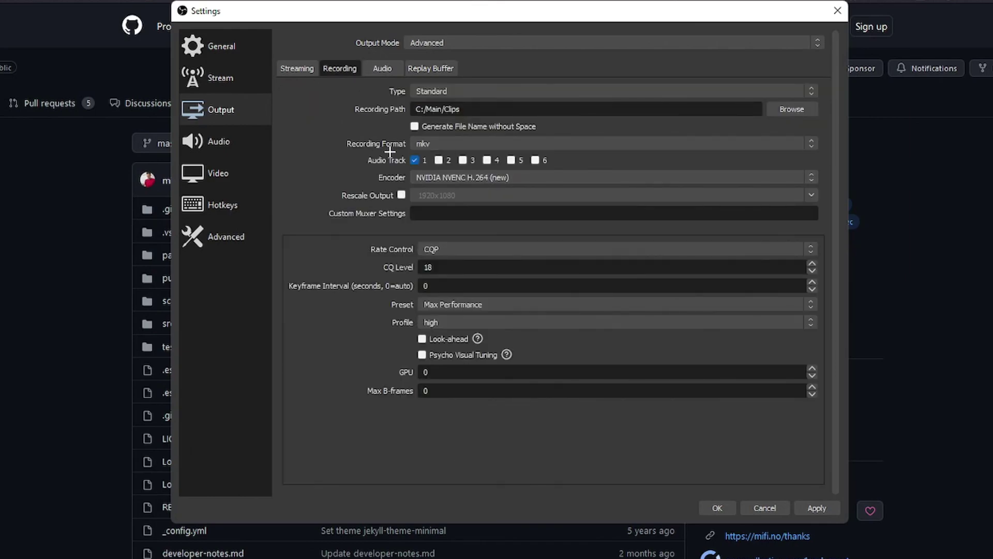
left_click(384, 70)
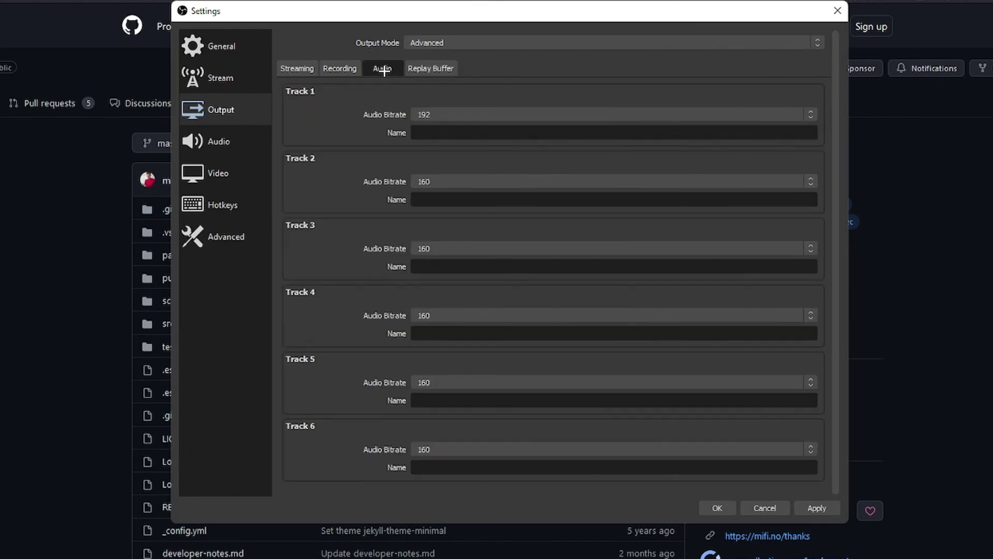
left_click(354, 73)
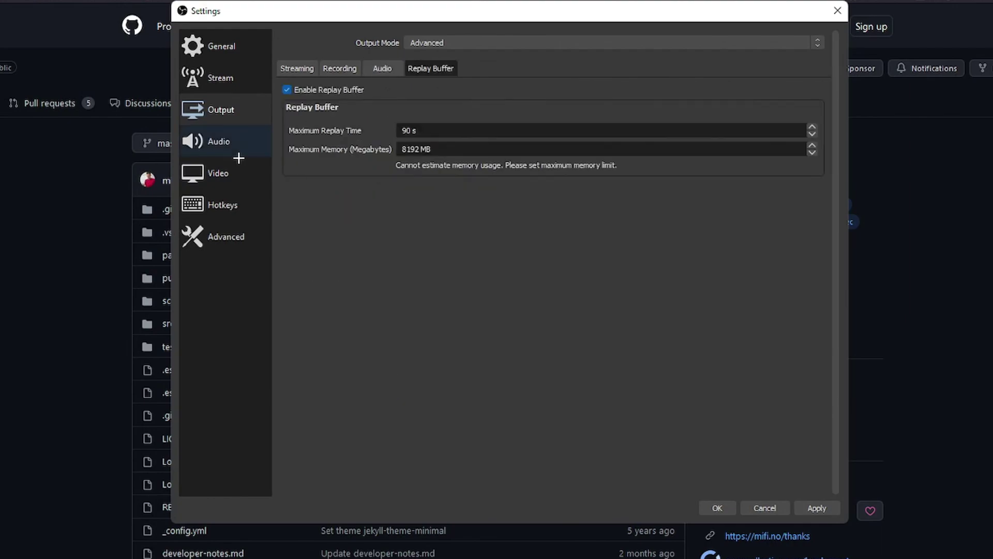
- In the video settings, set the downscale filter to Lanczos (Sharpened scaling, 36 samples) and check the fractional FPS value
left_click(223, 173)
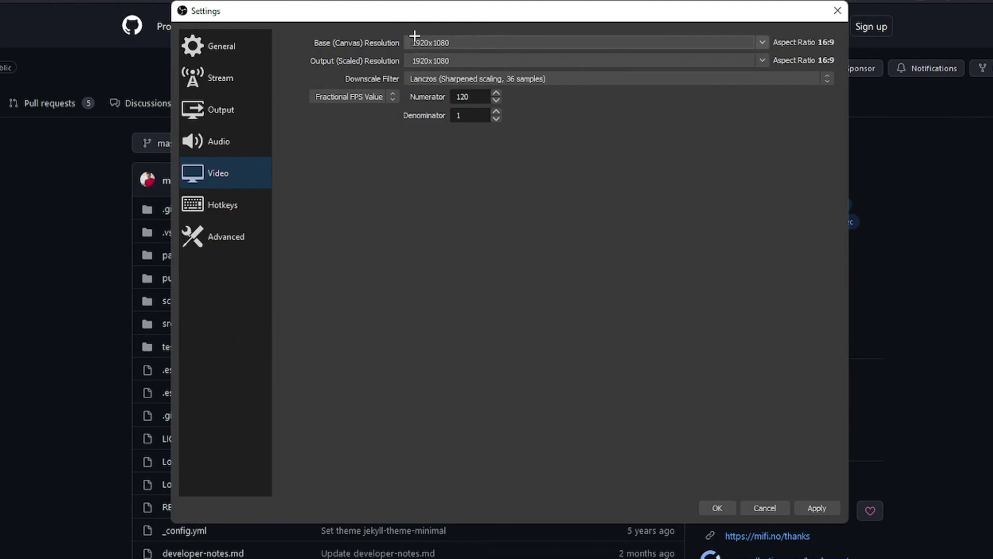
left_click(455, 79)
left_click(456, 117)
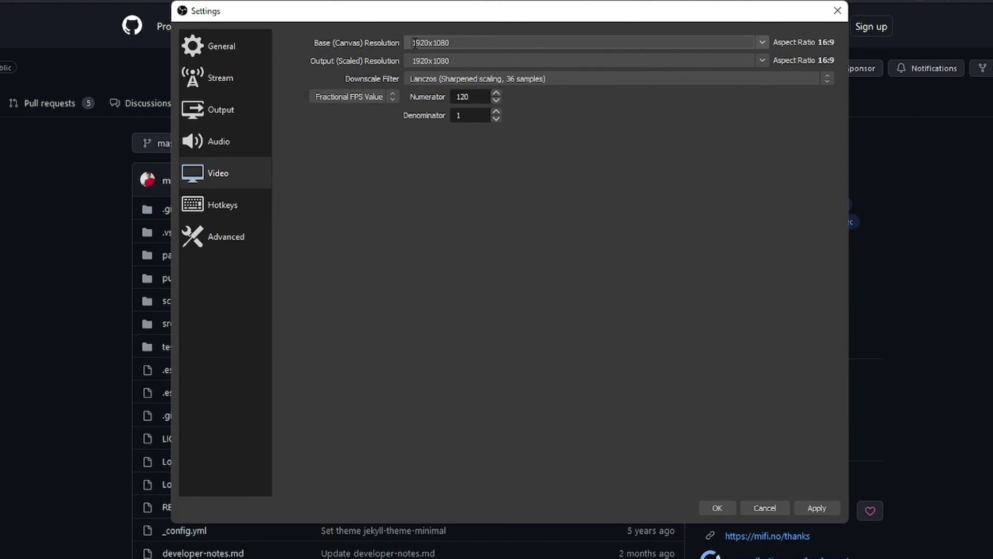
left_click(447, 78)
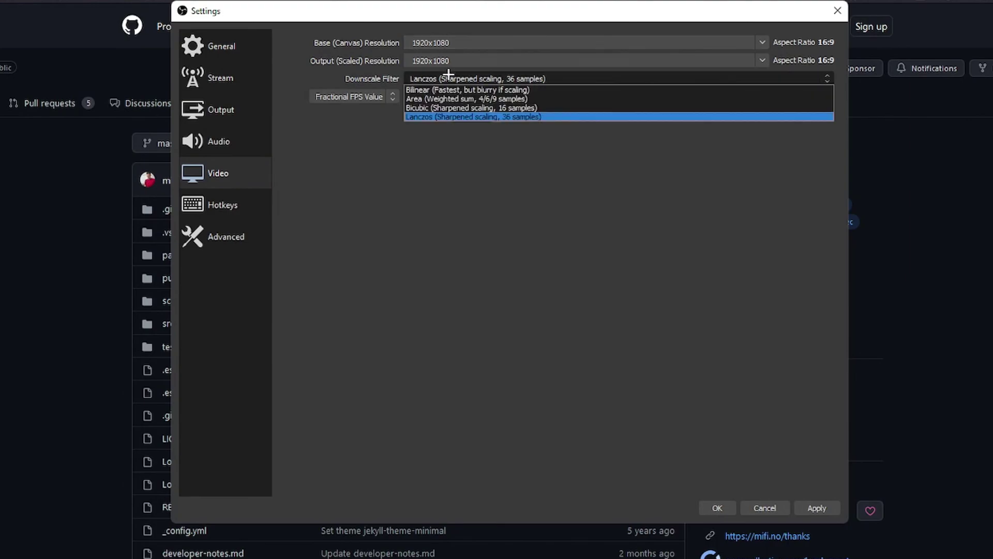
left_click(410, 120)
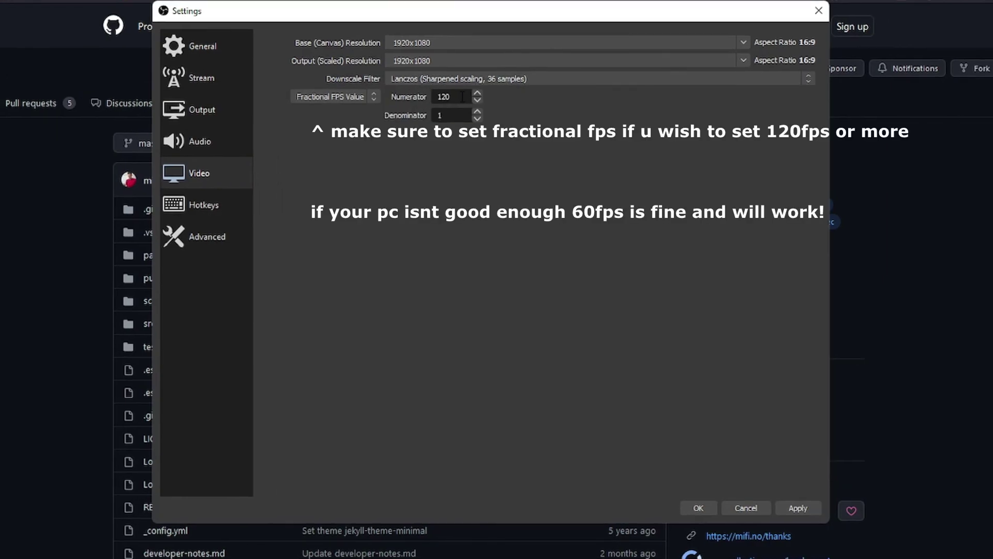
left_click(448, 116)
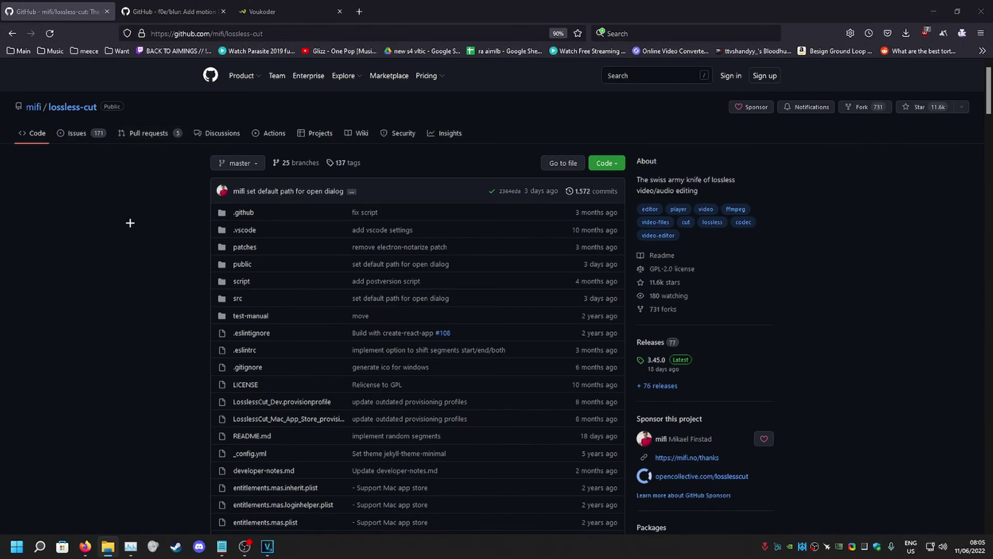
- Look through the lossless-cut GitHub page's README down to its Download section
scroll(132, 225, "down", 4)
scroll(137, 228, "up", 4)
left_click(171, 33)
left_click(145, 282)
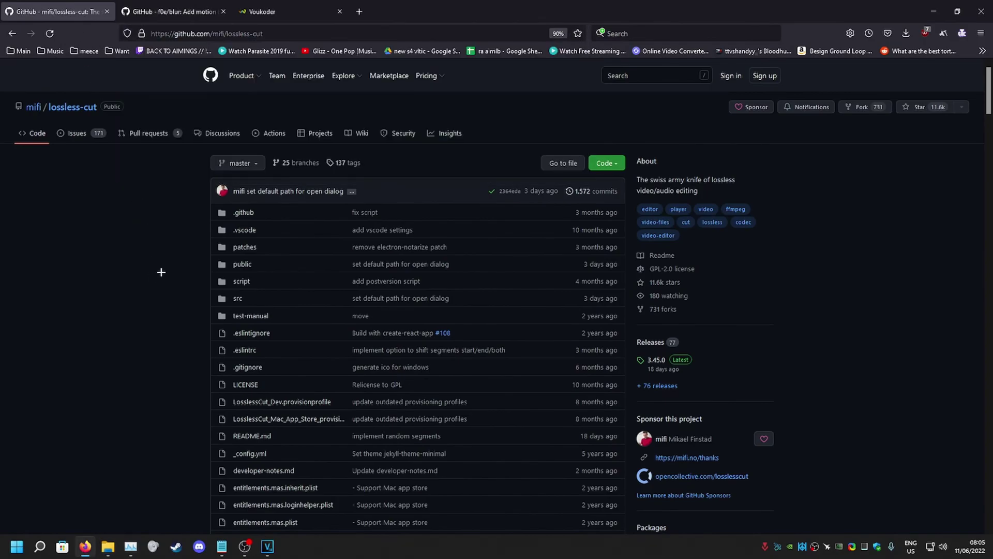
scroll(163, 273, "down", 14)
scroll(158, 288, "down", 5)
scroll(207, 300, "up", 5)
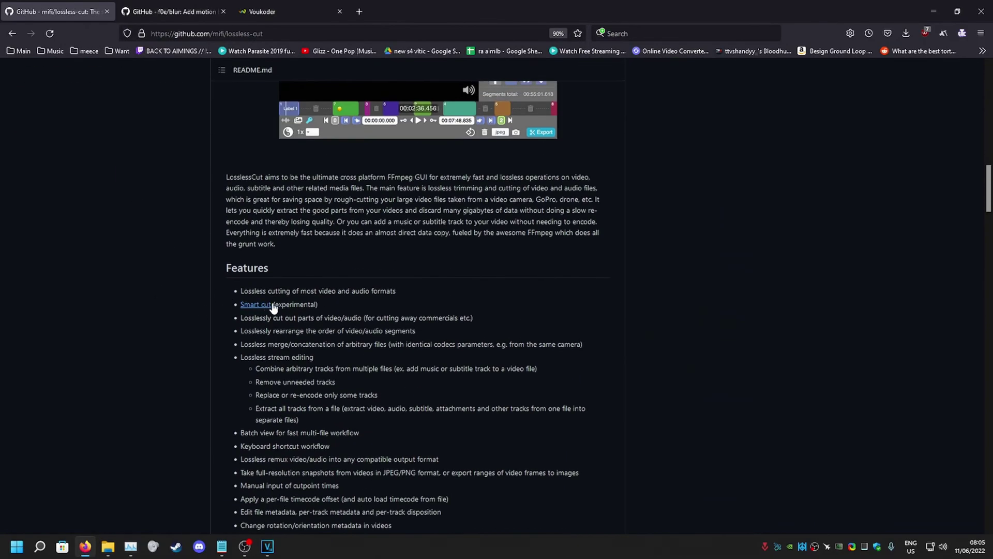
scroll(255, 310, "down", 15)
scroll(293, 290, "down", 5)
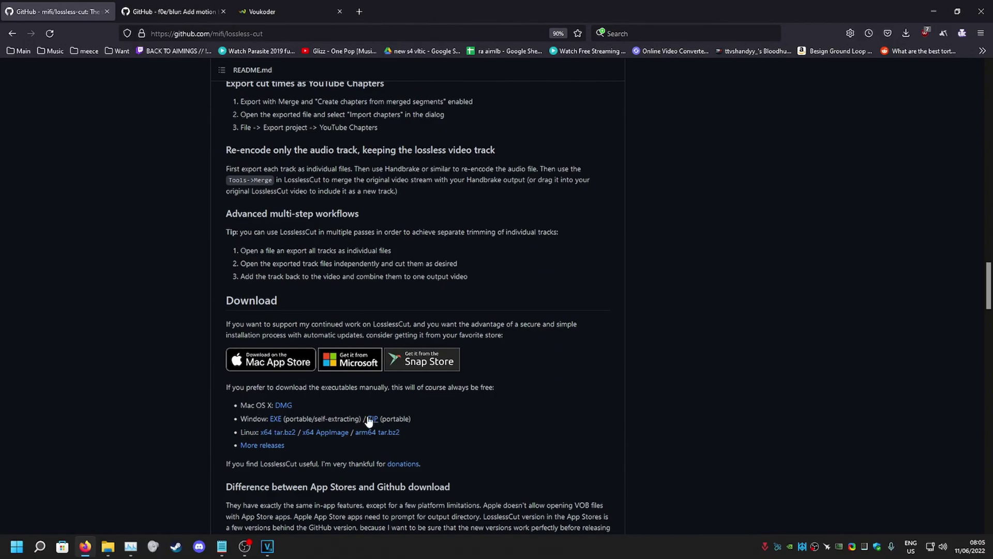
- Examine the portable ZIP and self-extracting EXE download options for Windows
left_click_drag(416, 420, 367, 420)
left_click(425, 417)
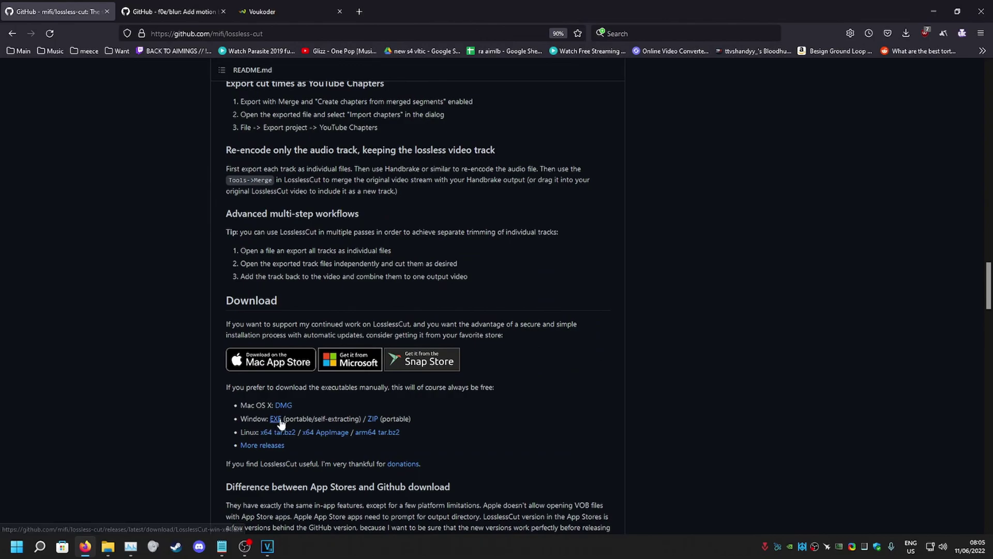
mouse_move(283, 418)
left_mouse_down()
mouse_move(361, 419)
mouse_move(284, 419)
left_mouse_up()
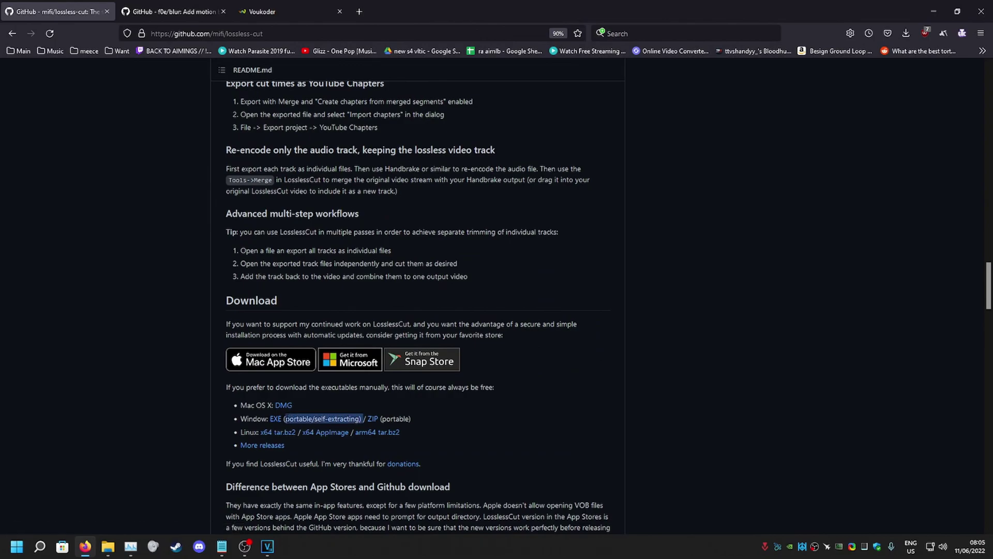
left_click(284, 418)
- Load the clip 1a.mkv into LosslessCut, play it, and set the segment's start at 00:01:20.179
key("alt+Tab")
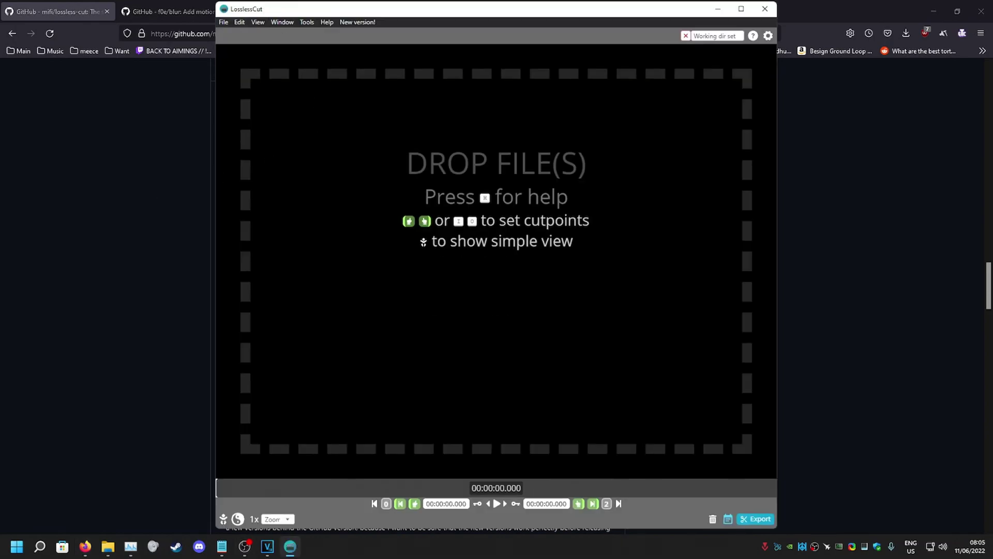
left_click_drag(0, 234, 488, 321)
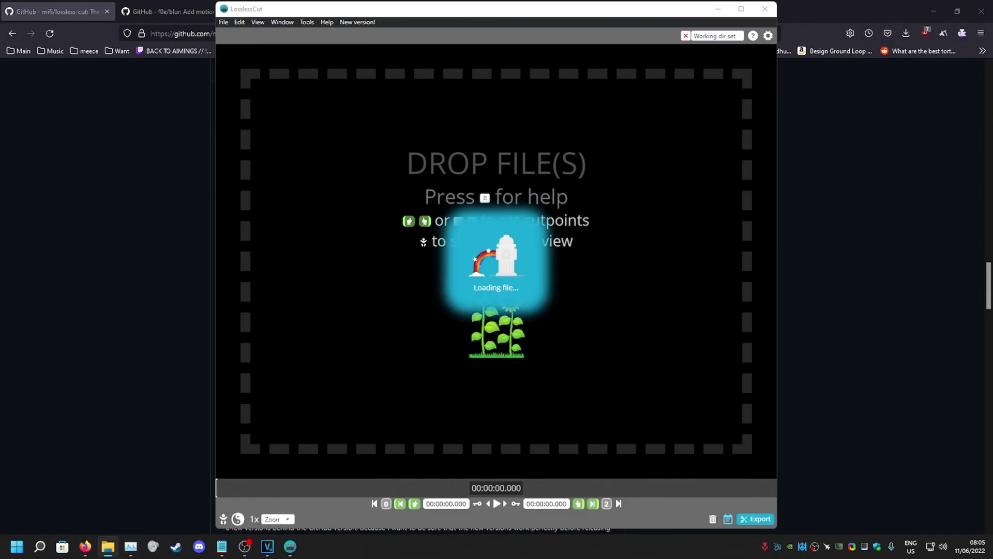
key("space")
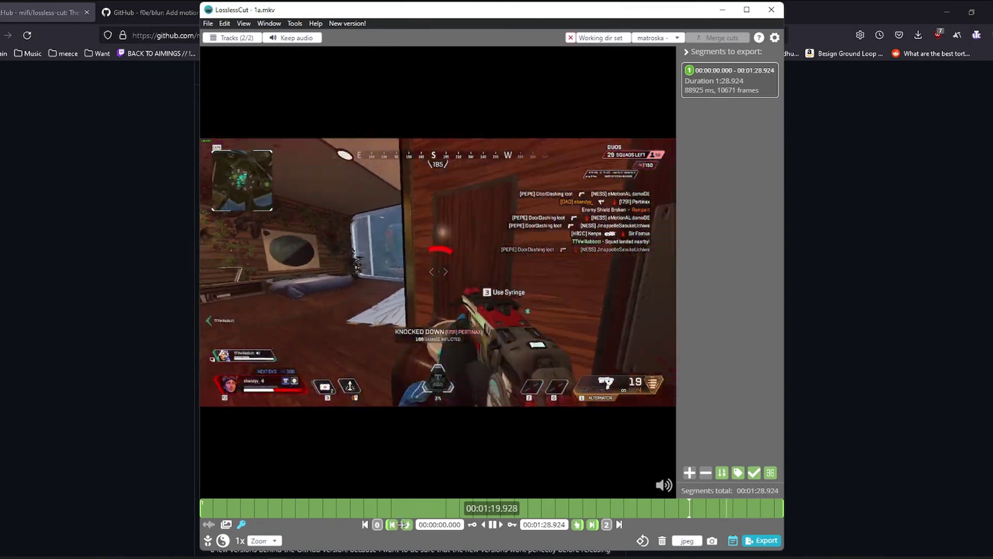
left_click(405, 526)
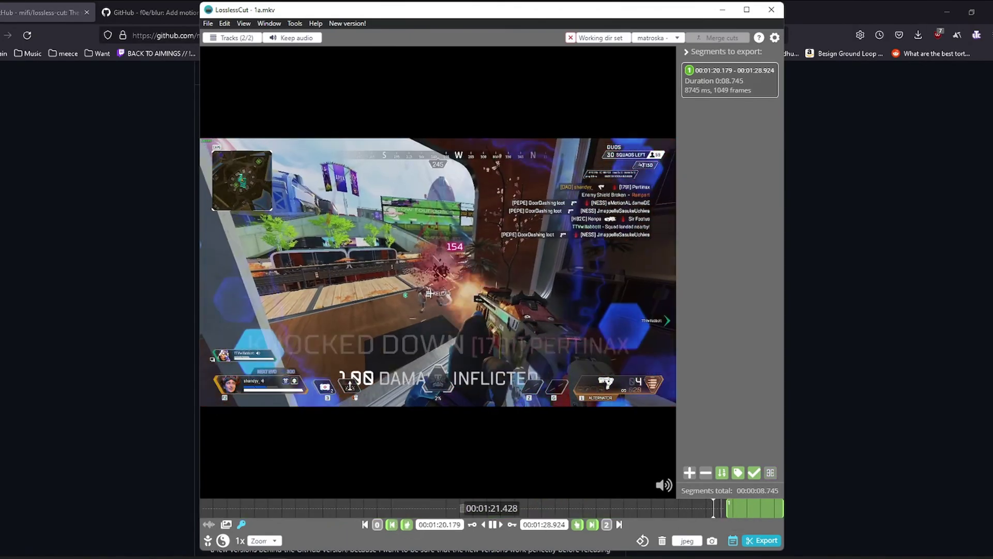
- Find an earlier starting moment in the clip and move the segment's start to 00:01:15.316
left_click(706, 509)
left_click(699, 508)
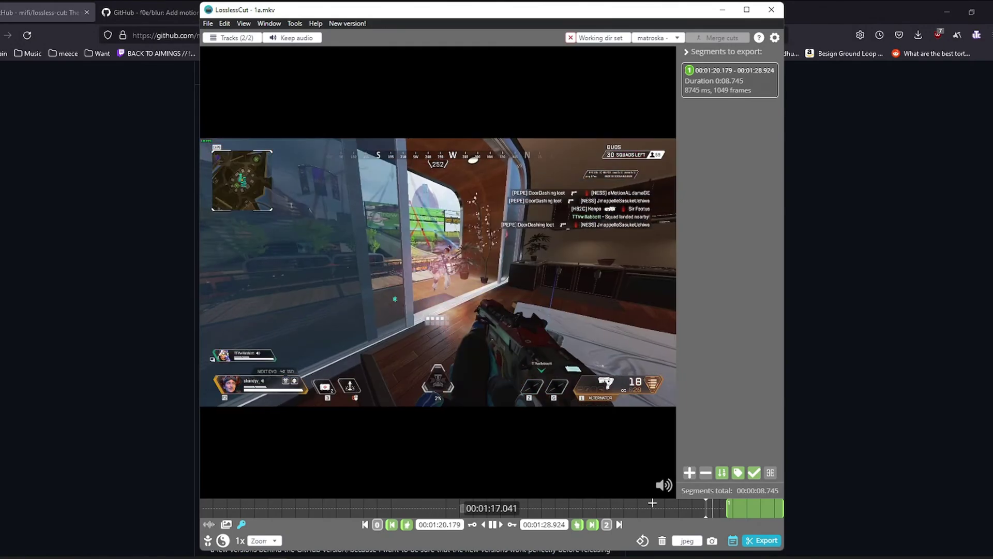
key("Left")
left_click(407, 524)
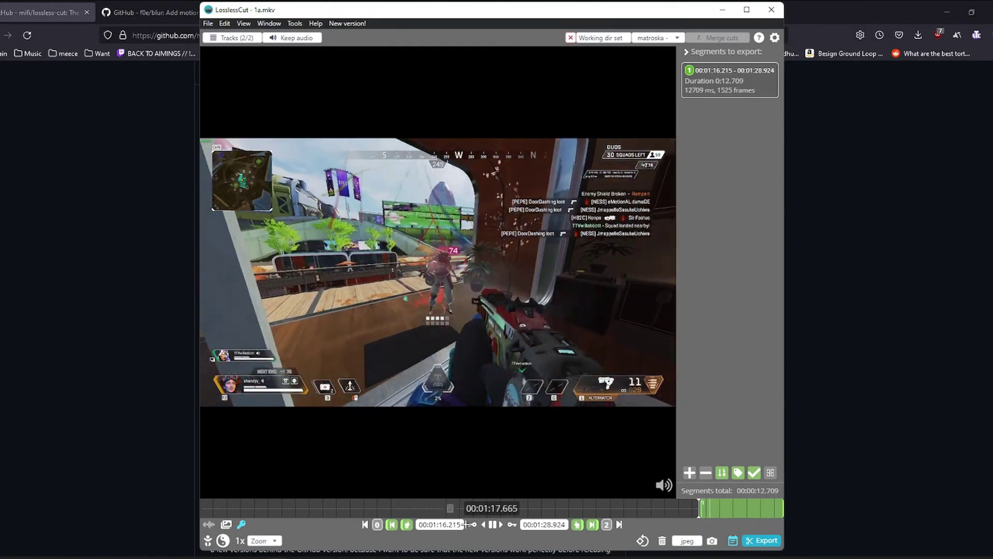
left_click(492, 524)
left_click(691, 509)
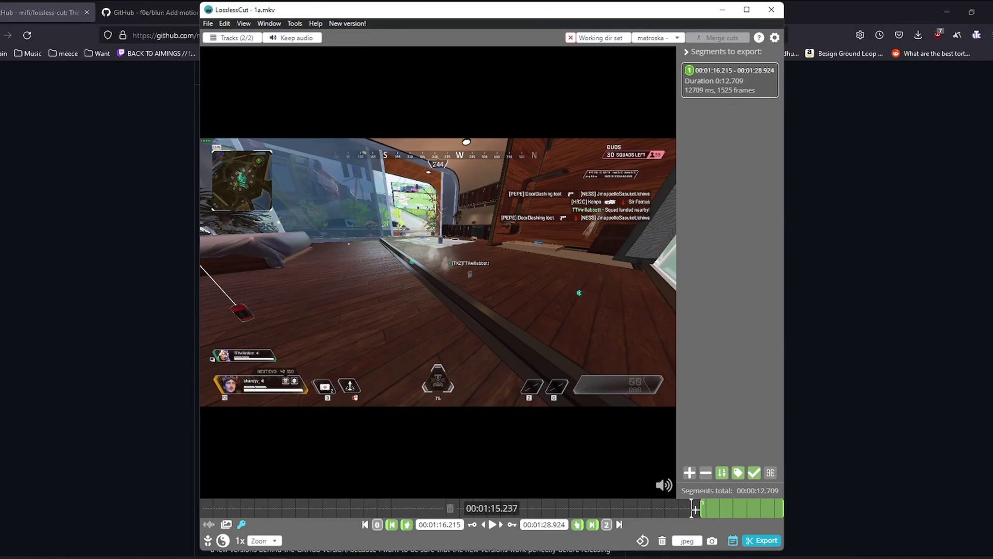
left_click(699, 509)
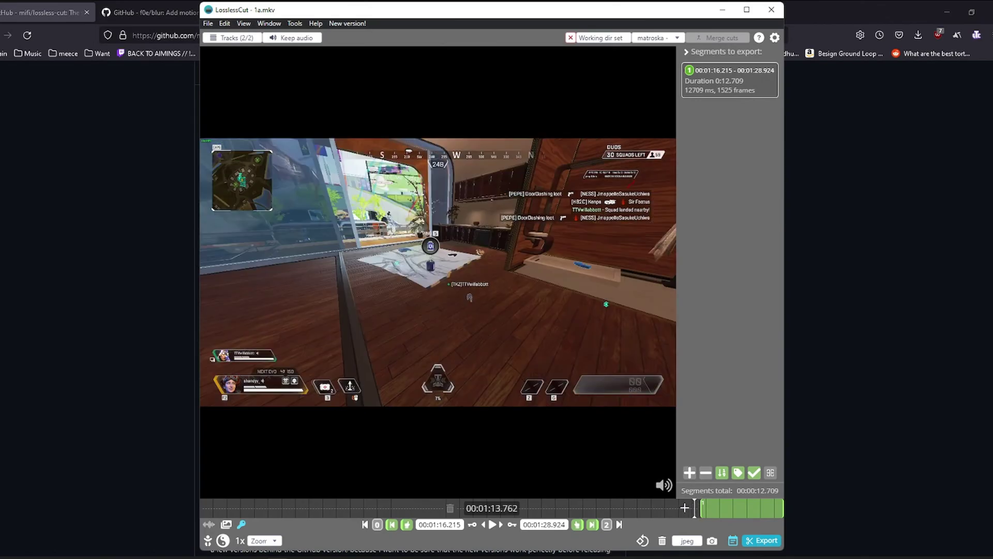
left_click(406, 524)
- Play through the remaining footage and set the segment's end at 00:01:24.461
left_click(721, 509)
left_click(743, 508)
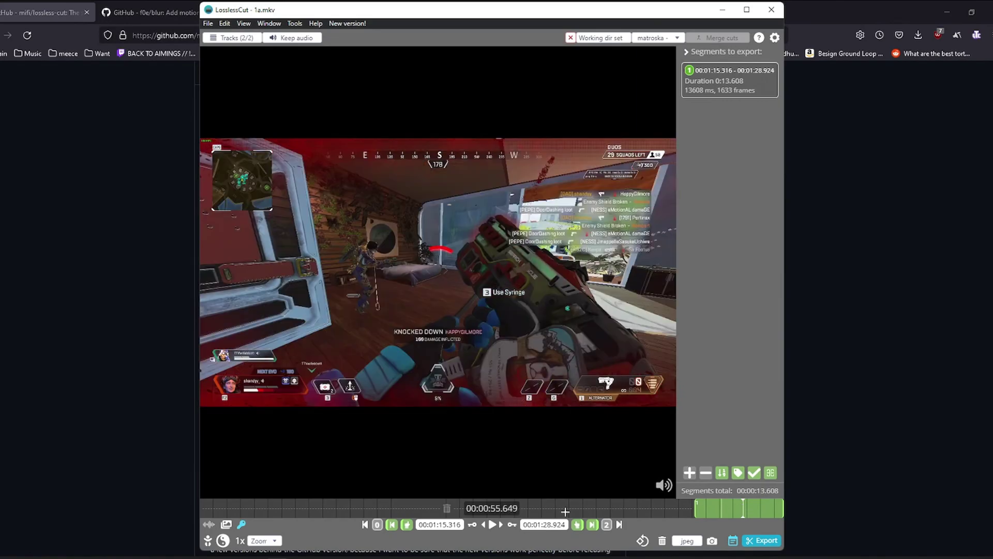
left_click(713, 508)
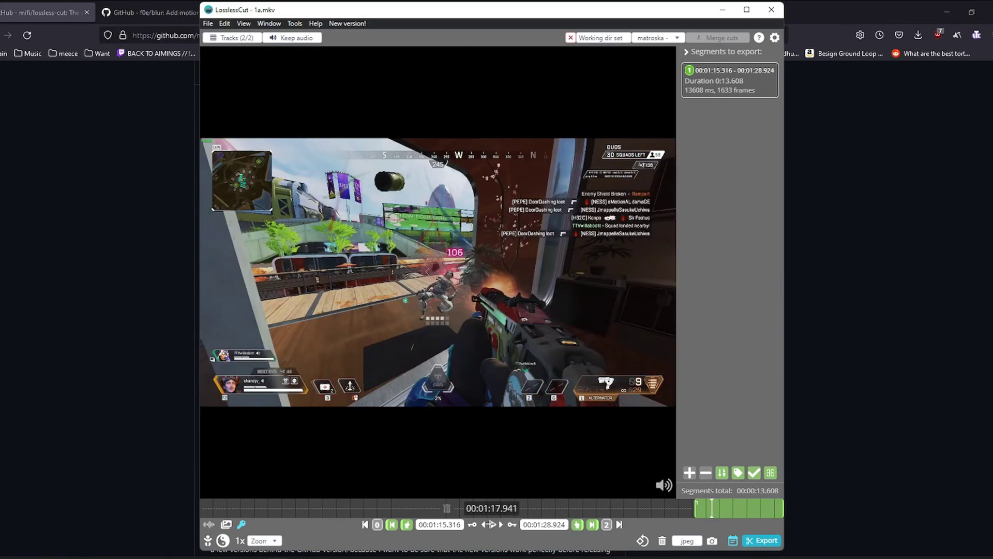
left_click(491, 524)
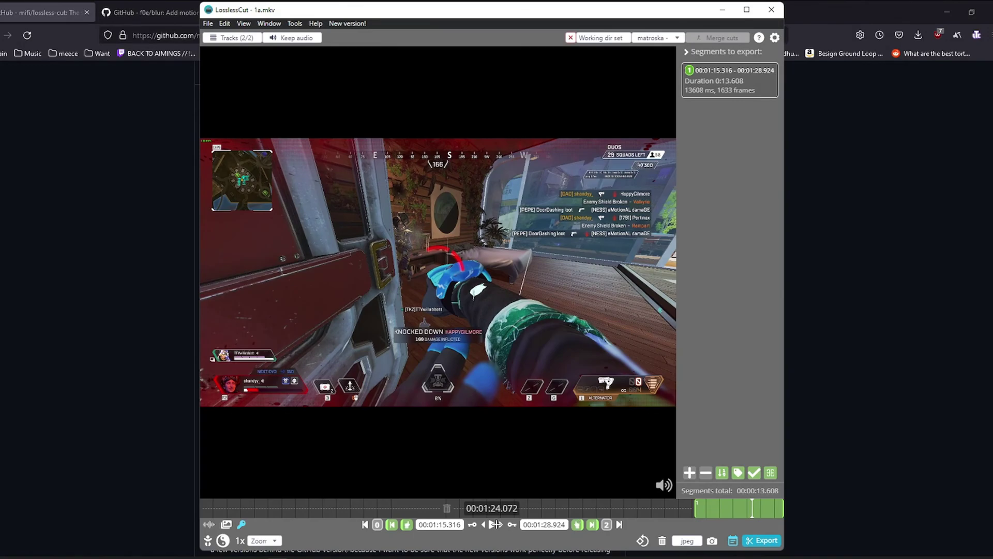
left_click(493, 524)
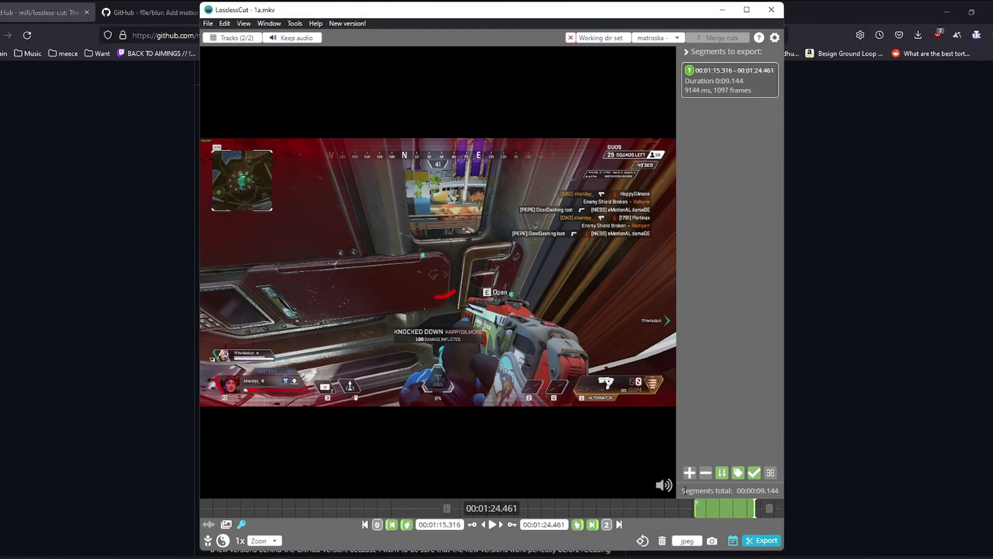
- Set the output format to mp4 - MP4 (MPEG-4 Part 14) and export the segment to C:\Main\Clips\Apex\trim
left_click(655, 37)
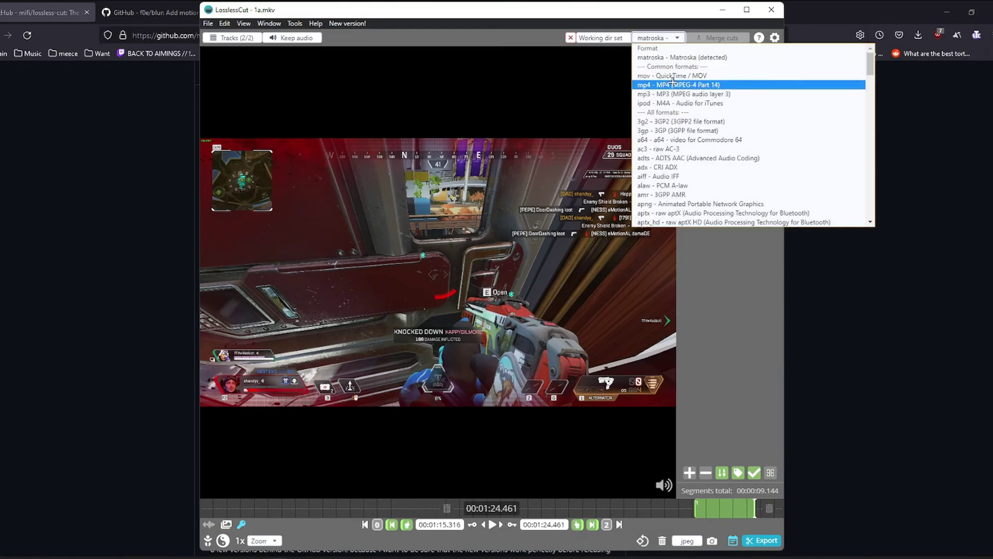
left_click(663, 85)
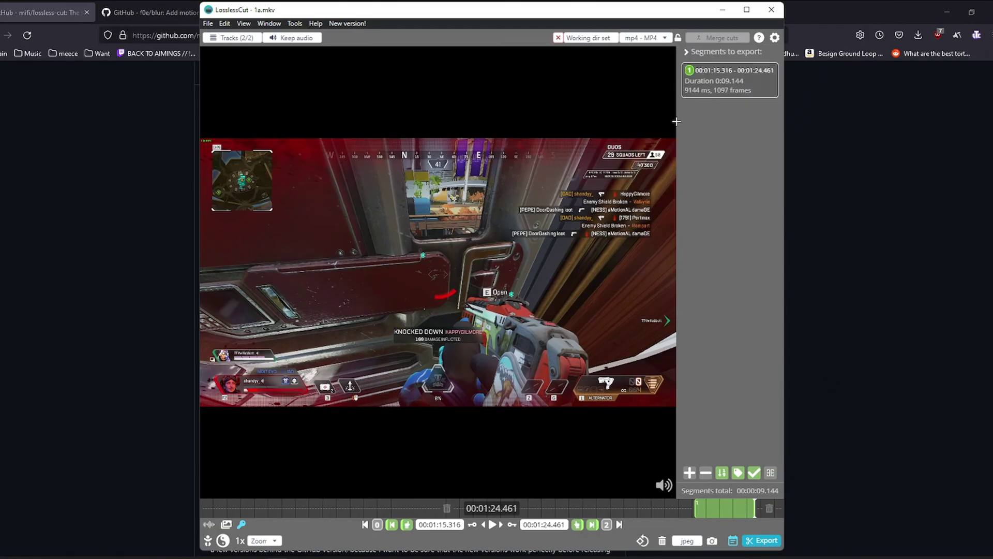
left_click(765, 541)
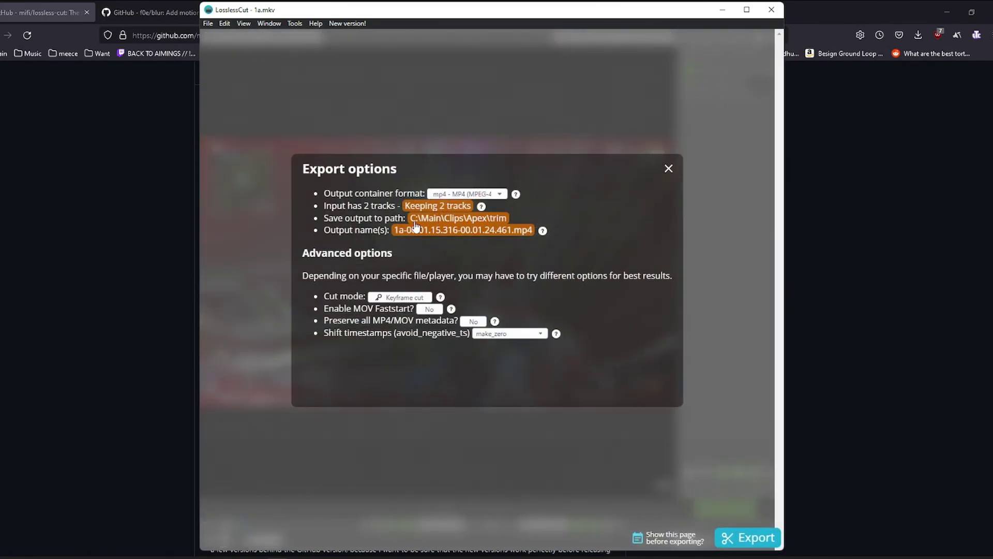
left_click(459, 194)
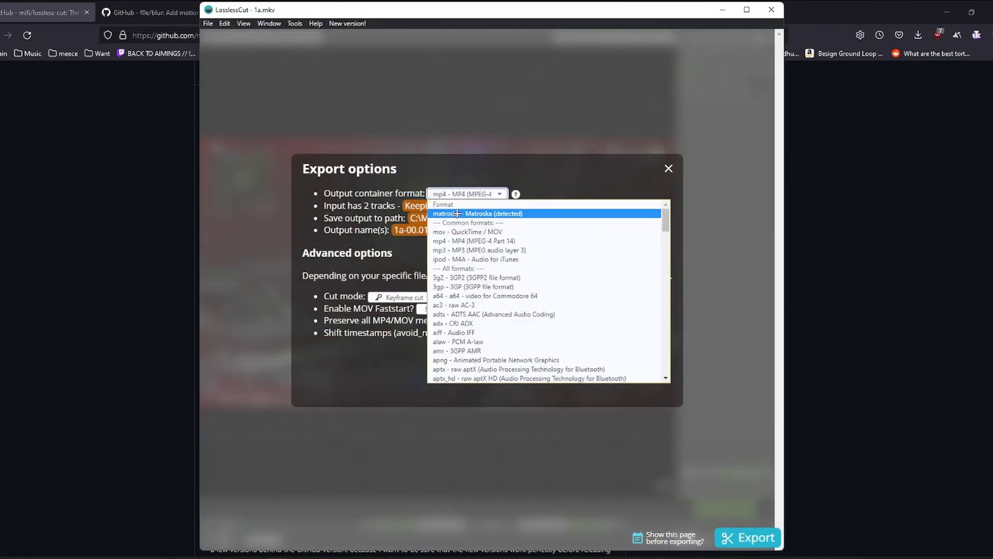
left_click(468, 238)
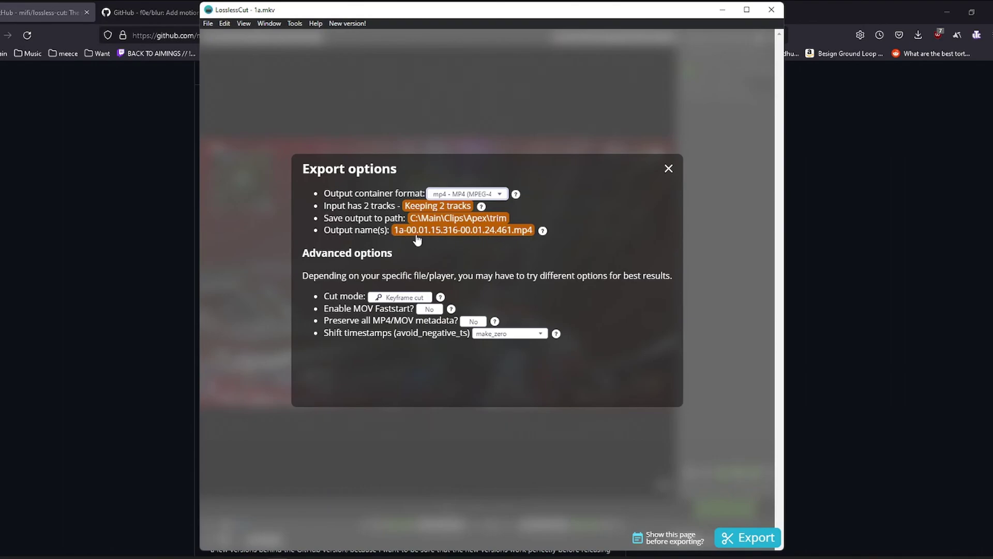
left_click(745, 538)
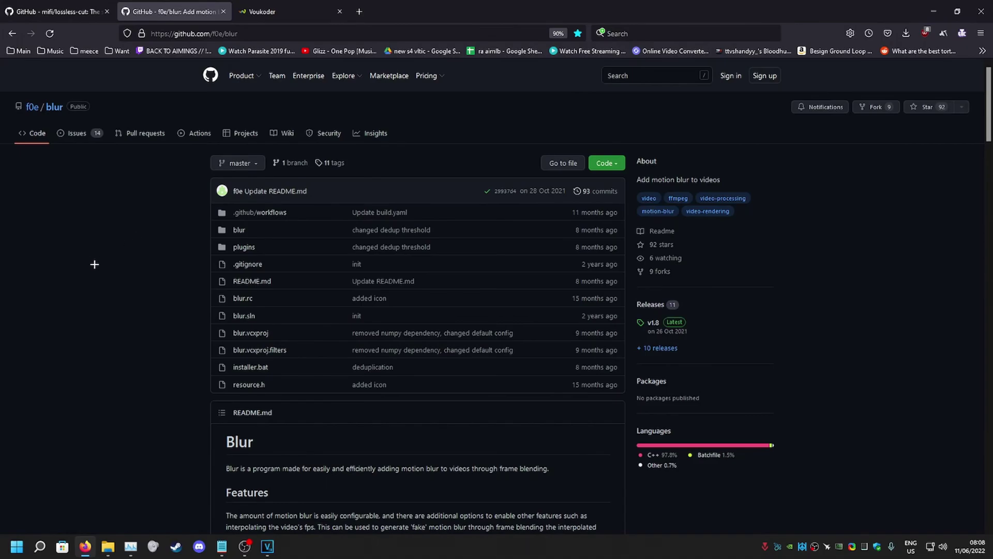
- Look through the f0e/blur GitHub README, from the program description to the Installation and Usage sections
scroll(153, 377, "down", 4)
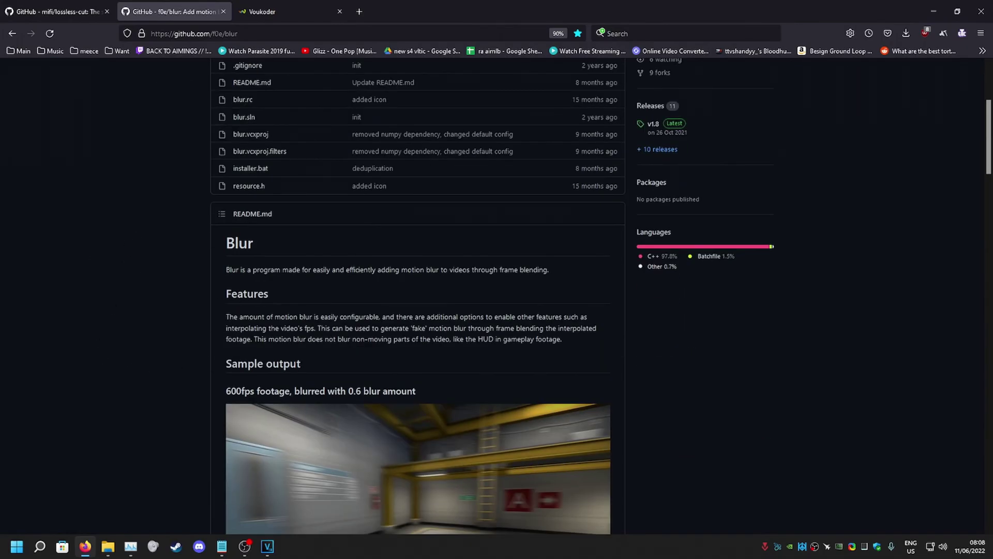
left_click_drag(228, 270, 396, 270)
left_click(166, 276)
scroll(87, 331, "up", 4)
mouse_move(31, 114)
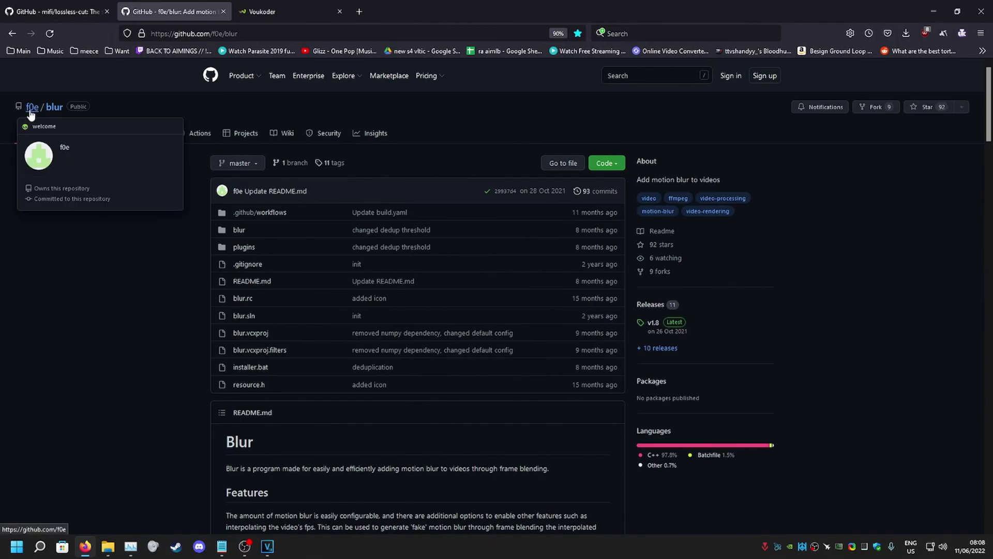
scroll(129, 388, "down", 18)
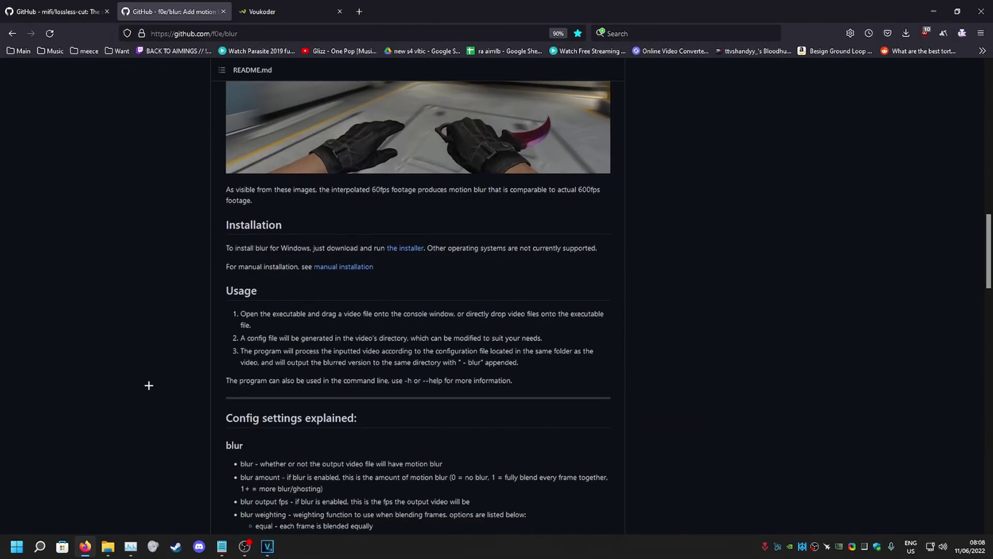
scroll(166, 355, "up", 14)
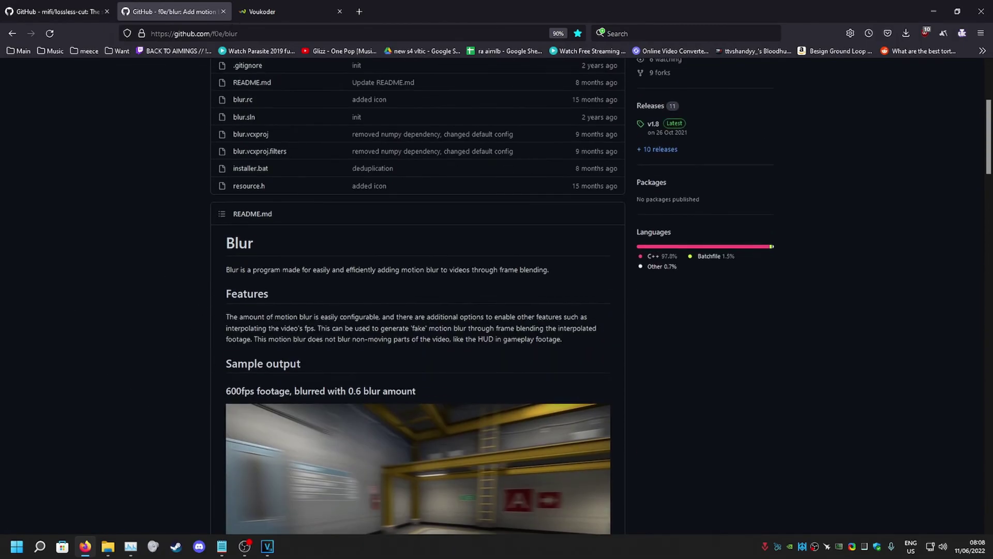
scroll(219, 350, "down", 6)
scroll(324, 326, "down", 8)
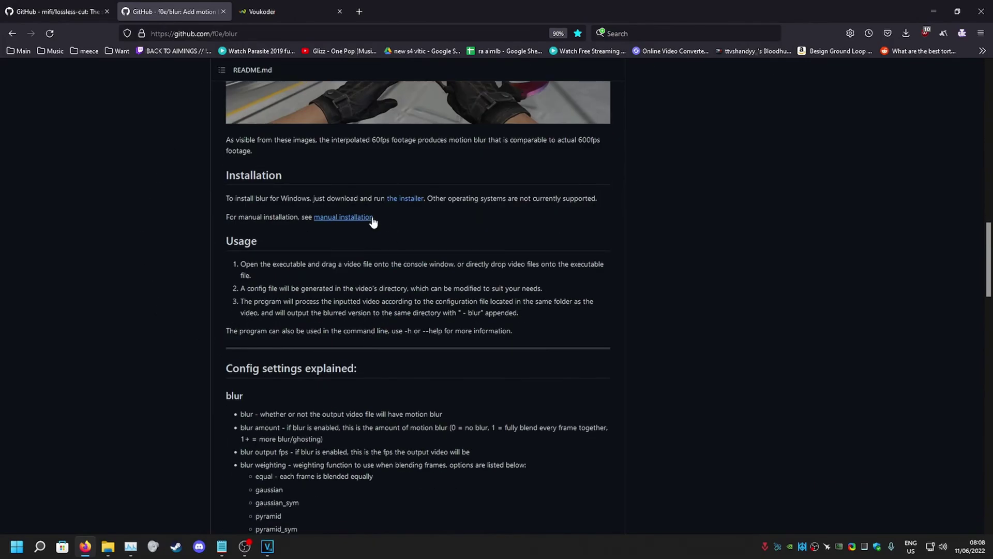
- Open the v1.8 release through the README's installer link and download blur-installer.exe
left_click(414, 198)
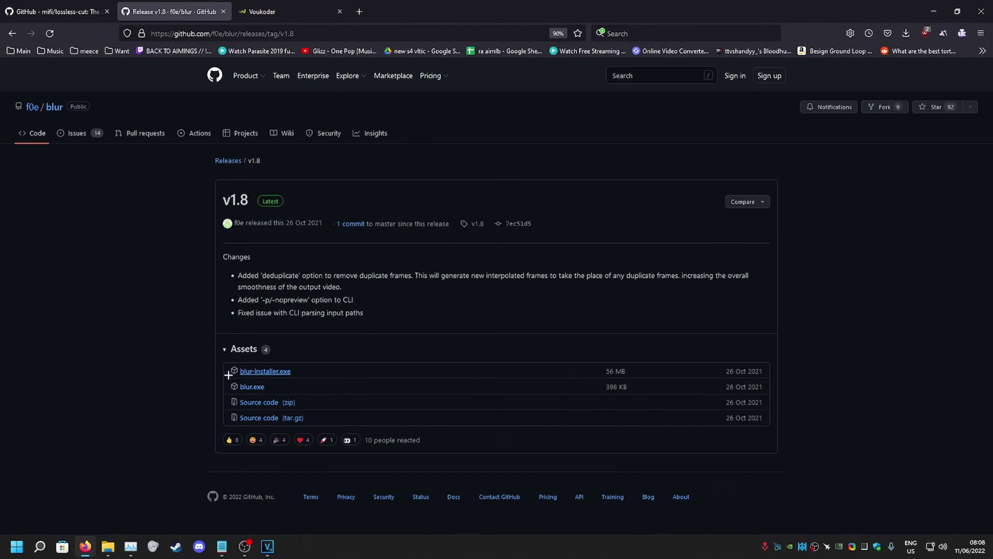
left_click(268, 377)
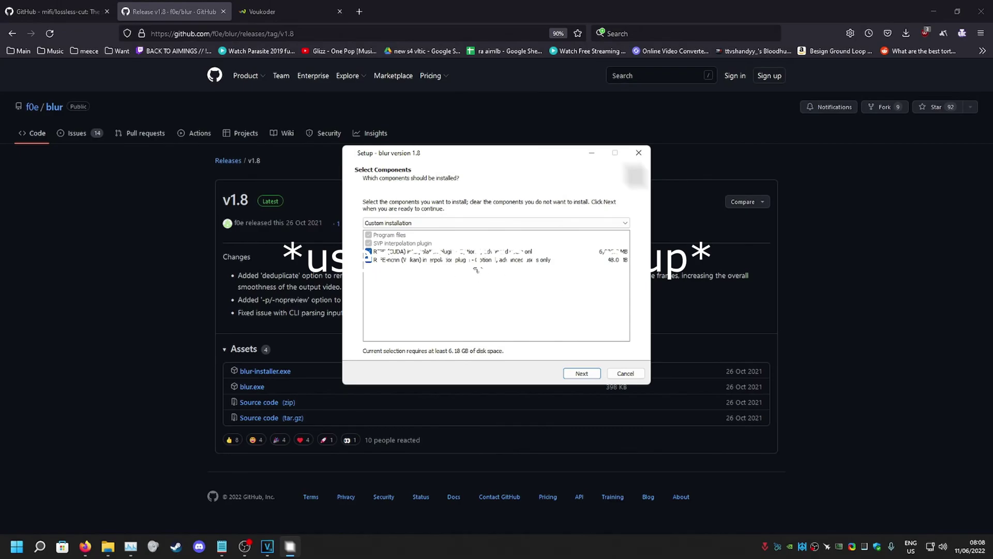
- Step through the blur 1.8 setup with the RIFE plugins and a desktop shortcut selected, and cancel it before installing
left_click(581, 373)
left_click(400, 231)
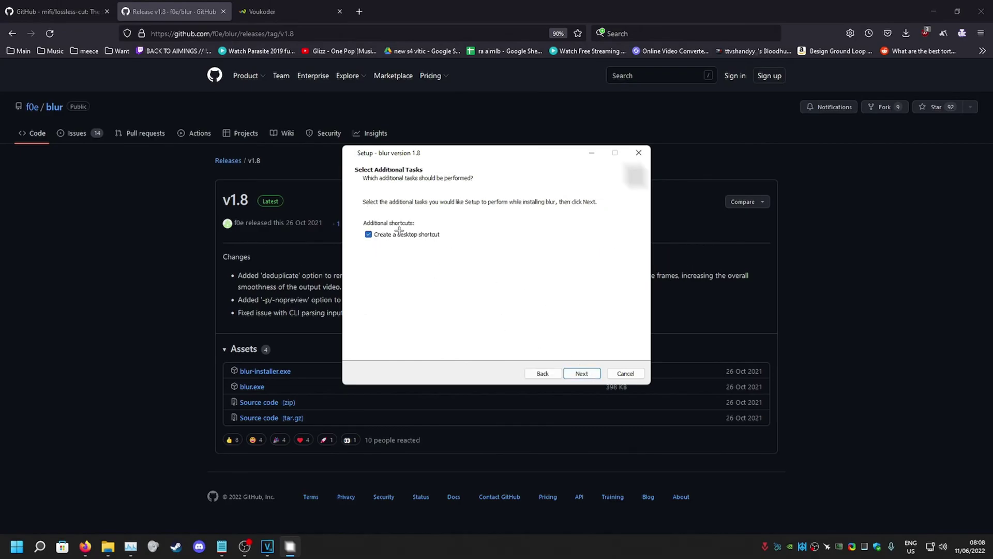
left_click(581, 373)
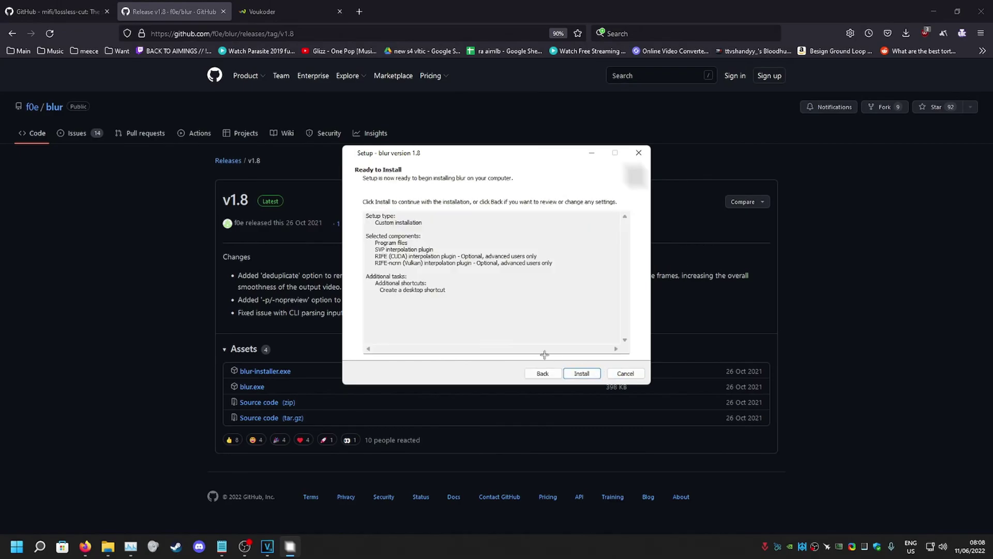
left_click(627, 375)
left_click(541, 323)
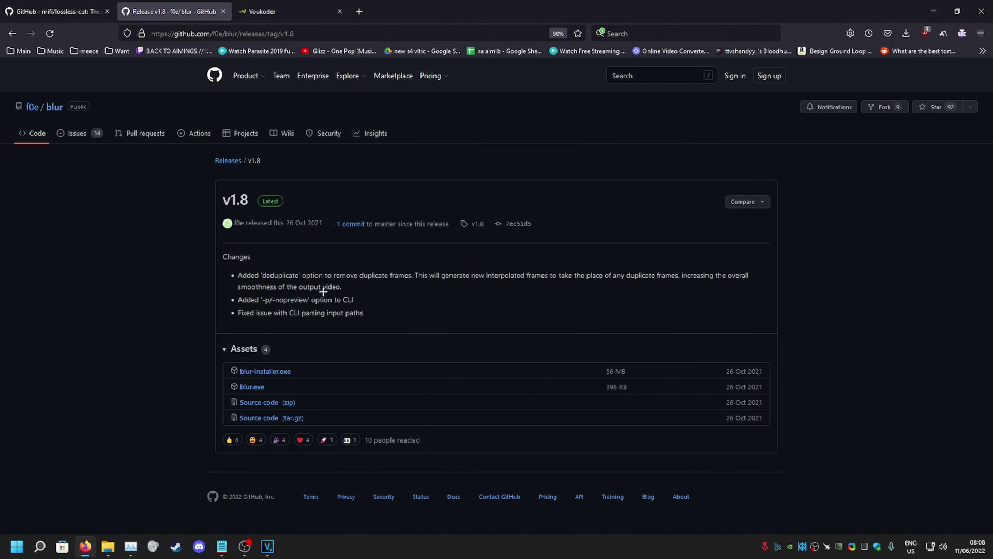
- Open the BLUR CONFIG folder, launch blur from its shortcut, and place the blur console window beside the folder
left_click(108, 546)
left_click(245, 546)
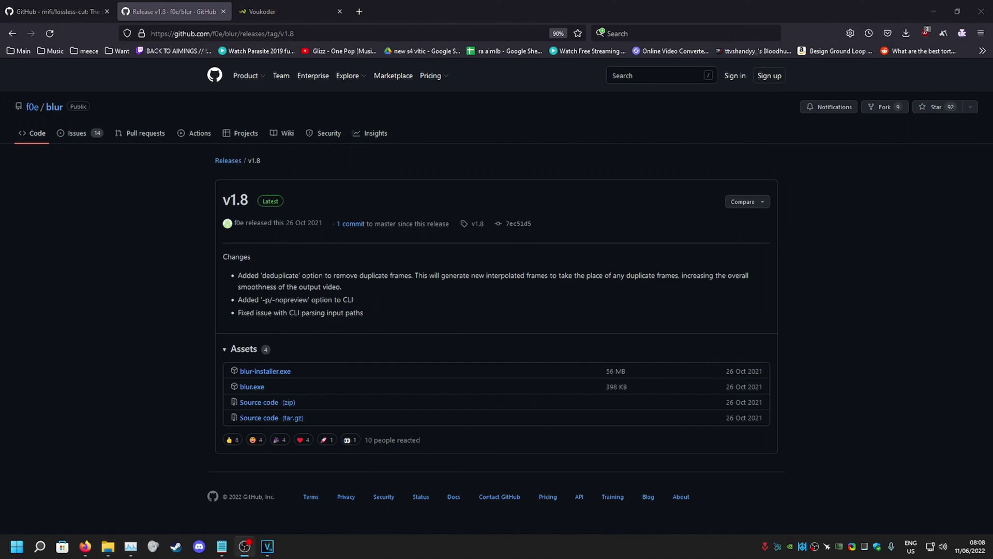
left_click(108, 546)
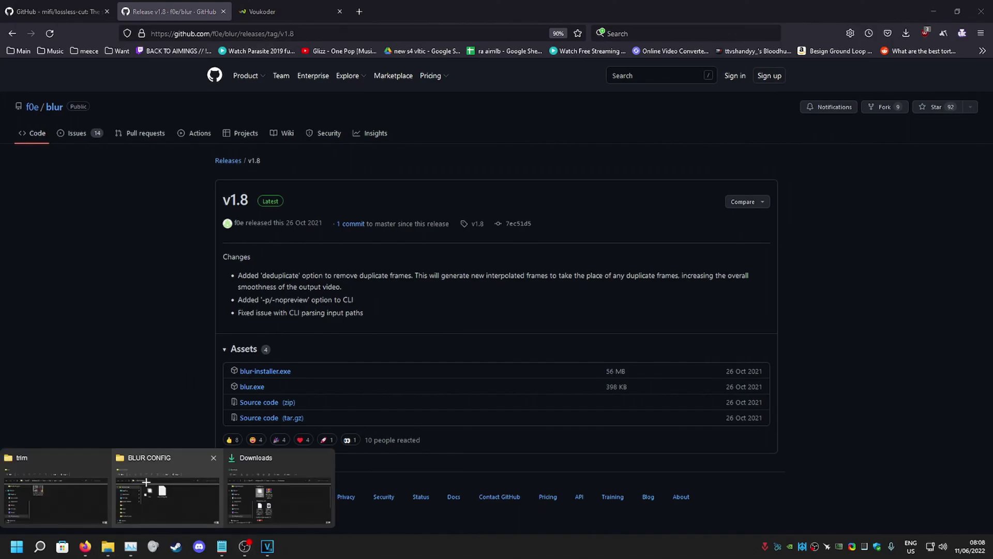
left_click(149, 486)
left_click_drag(432, 146, 482, 140)
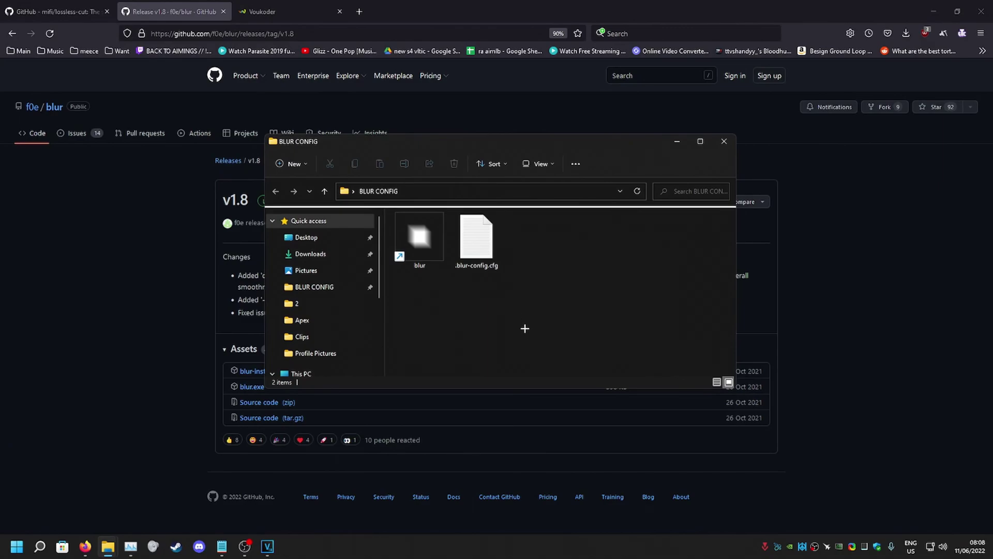
left_click_drag(526, 329, 414, 238)
left_click(484, 310)
double_click(430, 266)
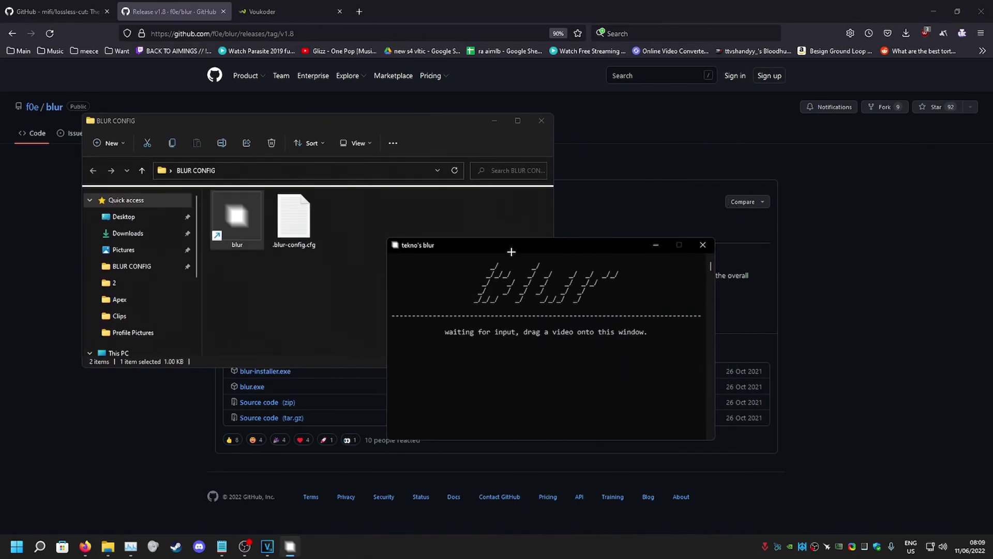
left_click_drag(510, 244, 696, 223)
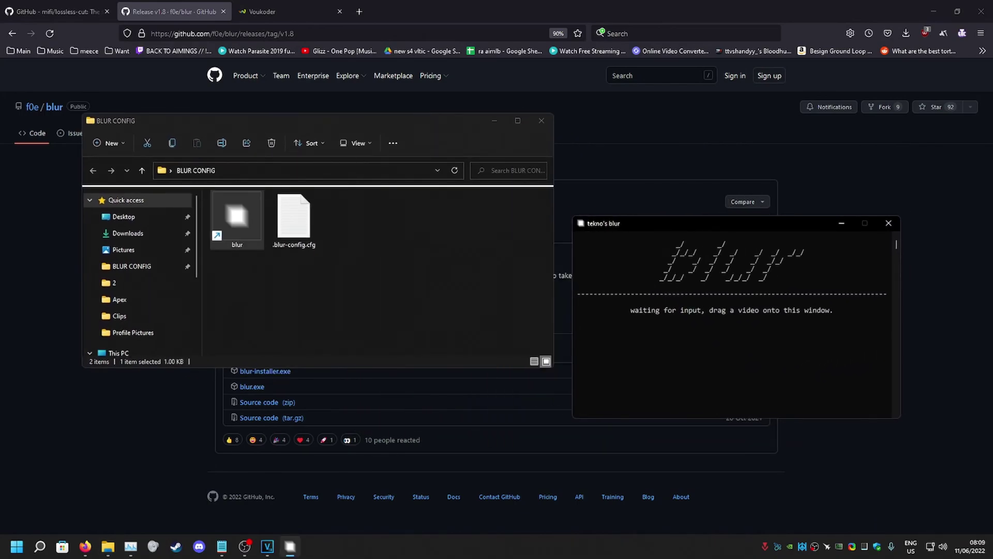
- Put the trimmed clip 1a-00.01.15.316-00.01.24.461.mp4 into the BLUR CONFIG folder
left_click_drag(0, 357, 353, 258)
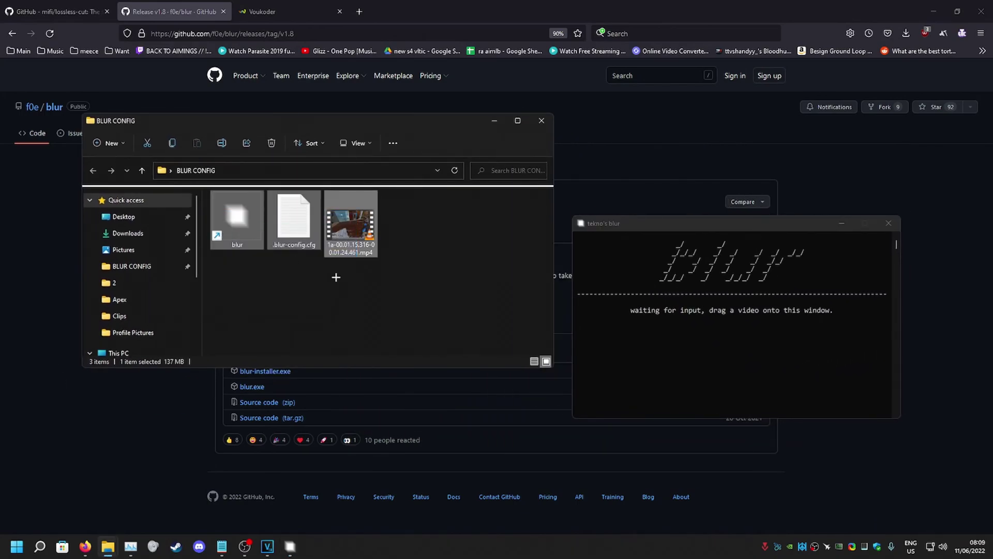
left_click_drag(351, 225, 761, 324)
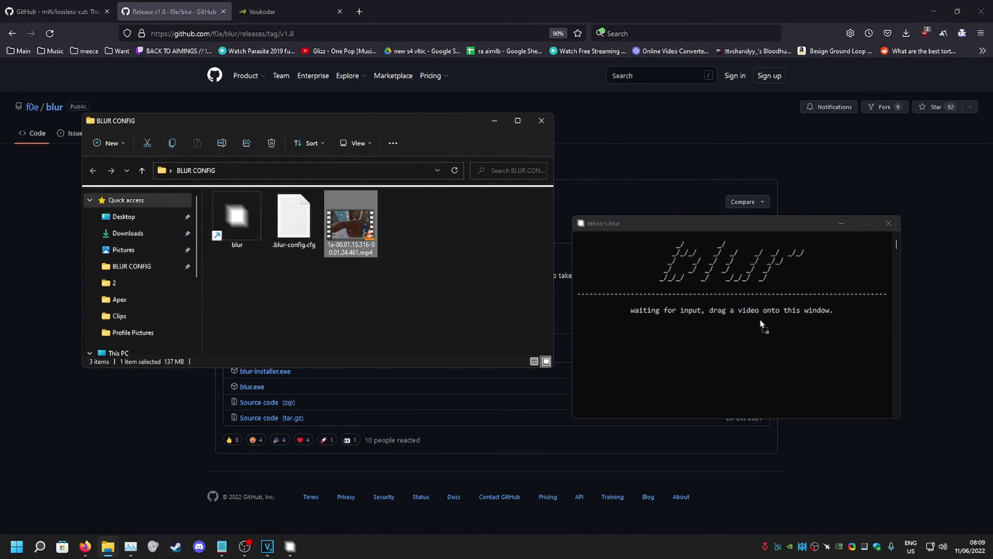
left_click_drag(684, 294, 352, 237)
- Delete the existing .blur-config.cfg and load the trimmed MP4 clip into blur for processing
left_click(293, 228)
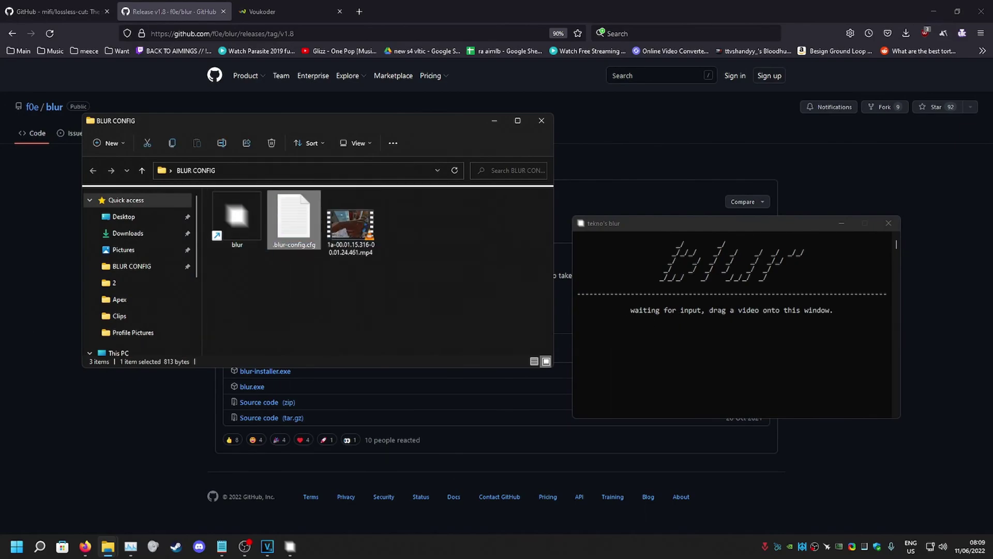
key("Delete")
left_click_drag(294, 225, 677, 295)
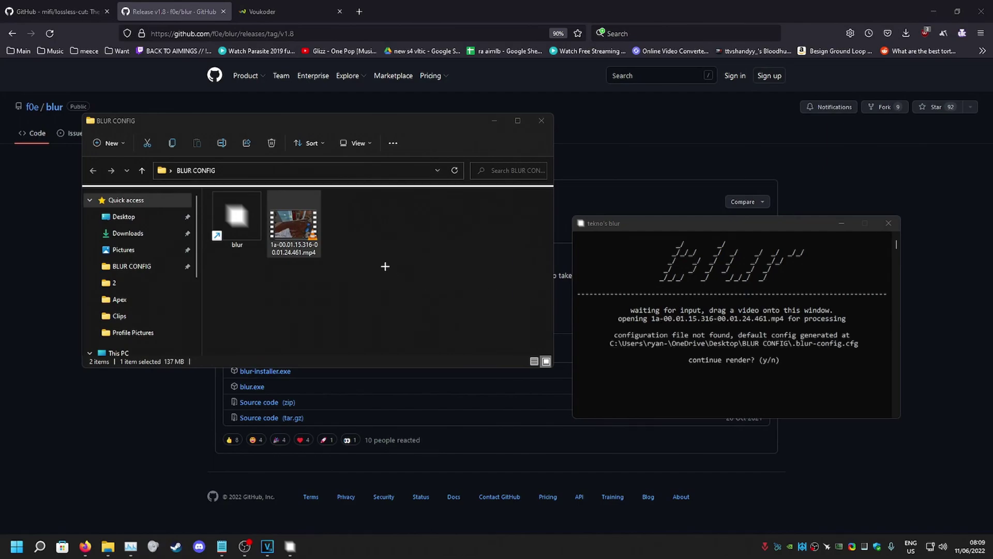
- Close the blur console and delete the newly generated default .blur-config.cfg from the BLUR CONFIG folder
left_click(339, 220)
left_click_drag(412, 256, 356, 285)
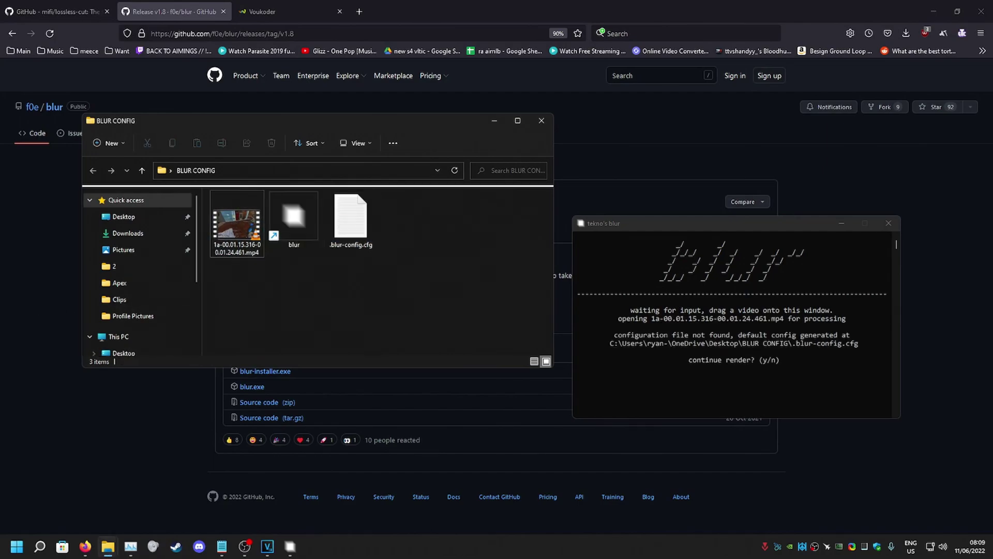
left_click(357, 238)
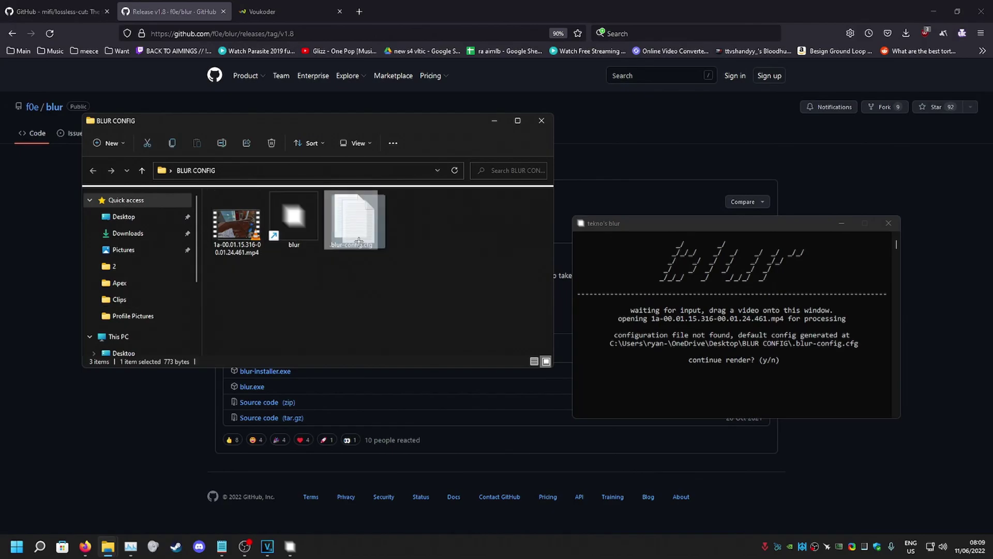
left_click(888, 223)
left_click(348, 231)
key("Delete")
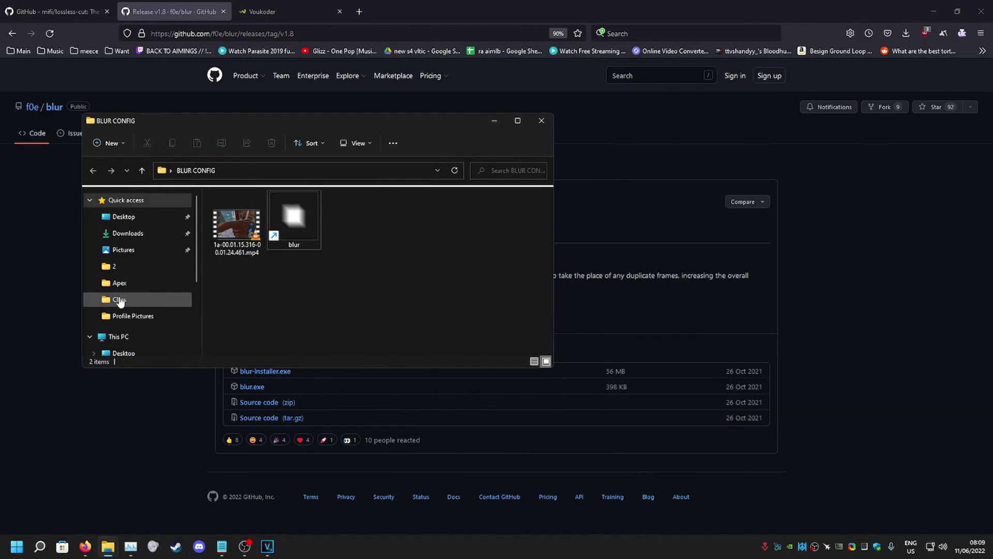
- Put the customised .blur-config.cfg into the BLUR CONFIG folder, relaunch blur, and load the trimmed MP4 clip for rendering
left_click_drag(0, 280, 392, 259)
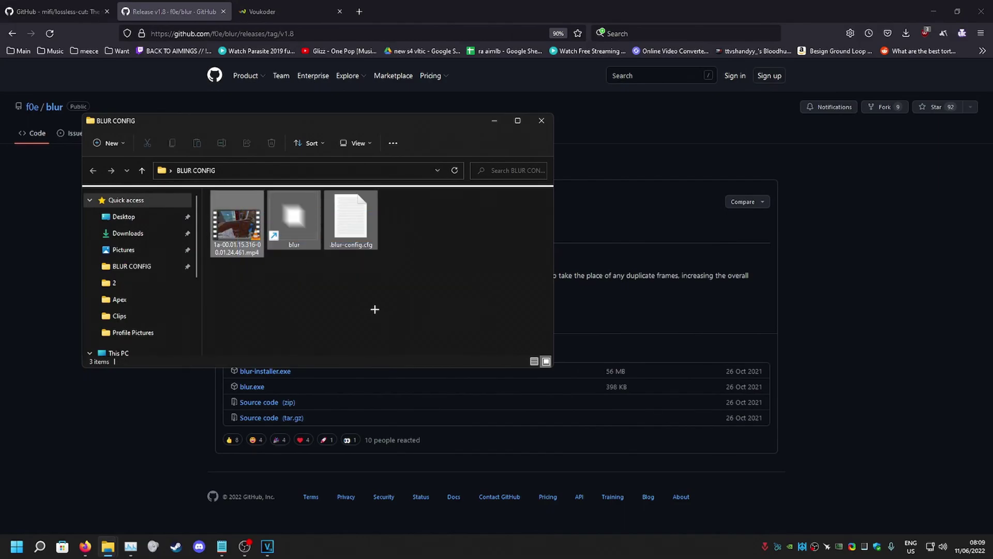
double_click(294, 217)
left_click_drag(240, 241, 473, 295)
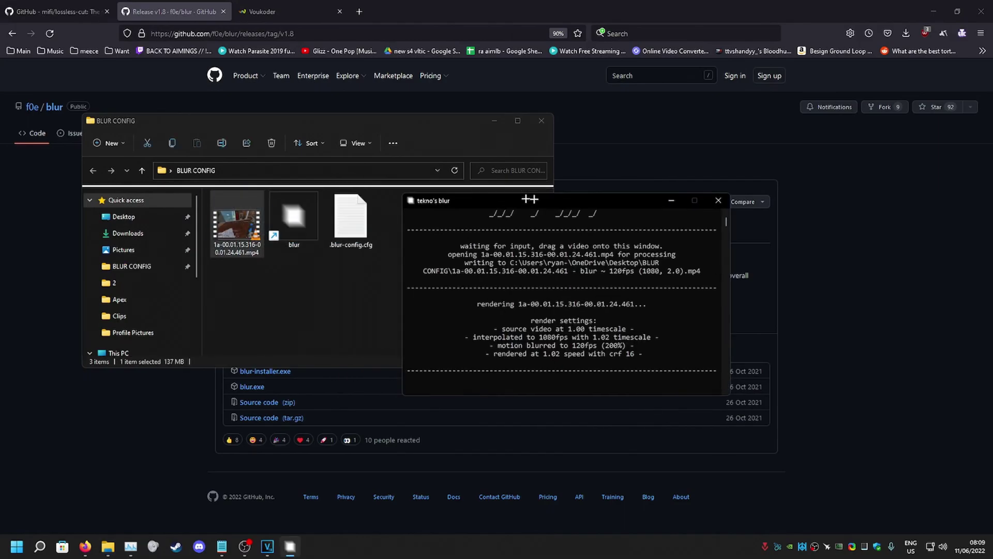
left_click(348, 232)
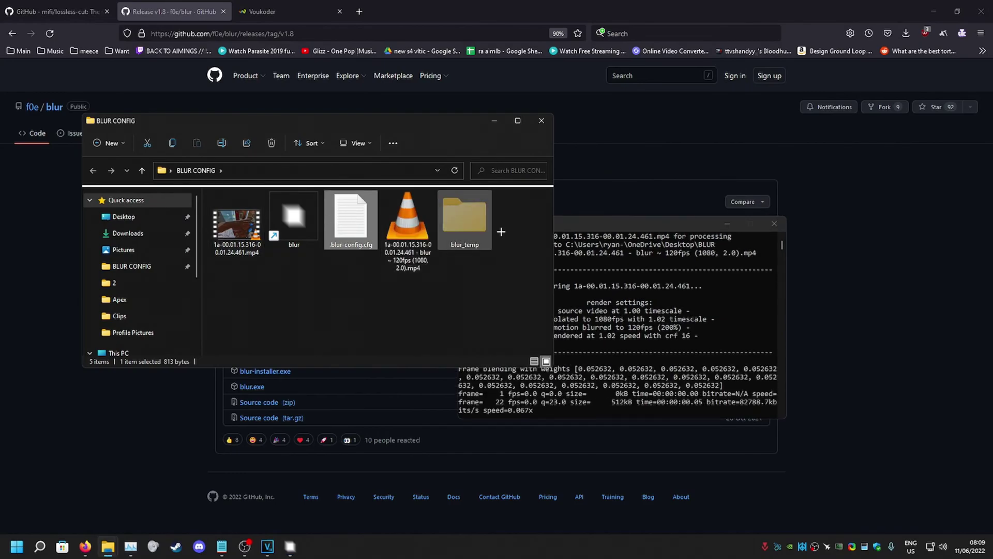
left_click_drag(500, 226, 499, 276)
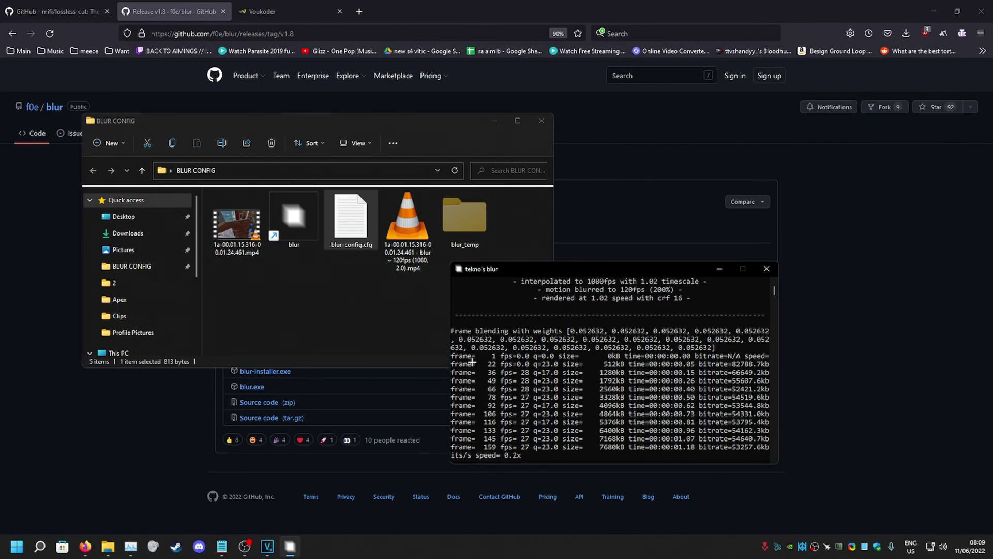
- Open .blur-config.cfg in Notepad and examine the interpolated fps, blur output fps and blur amount settings
left_click(347, 222)
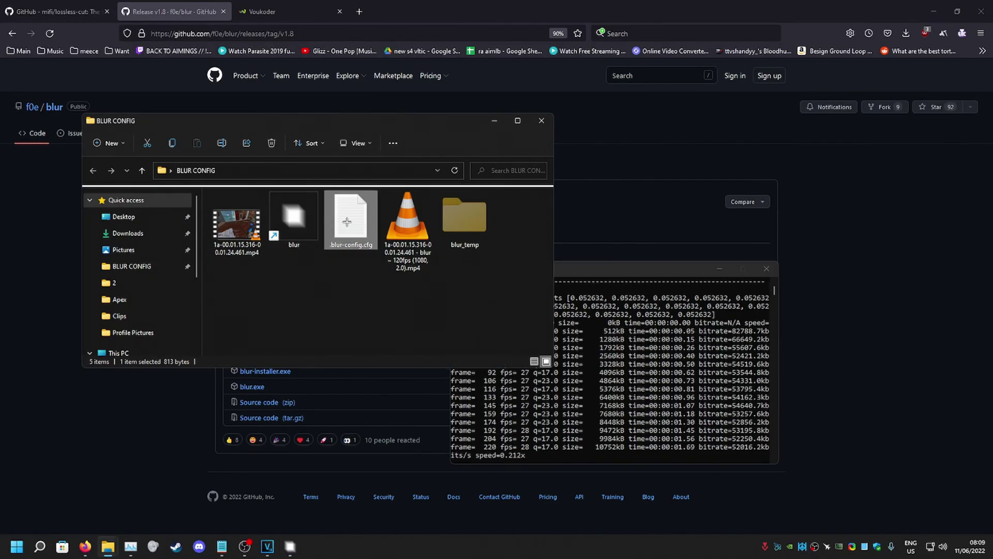
double_click(347, 221)
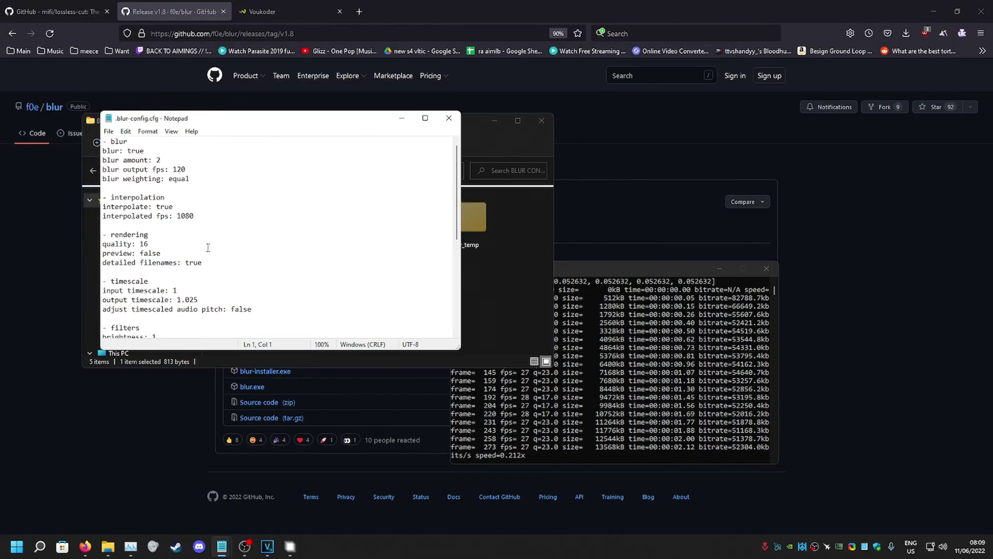
double_click(186, 216)
left_click(195, 216)
double_click(177, 169)
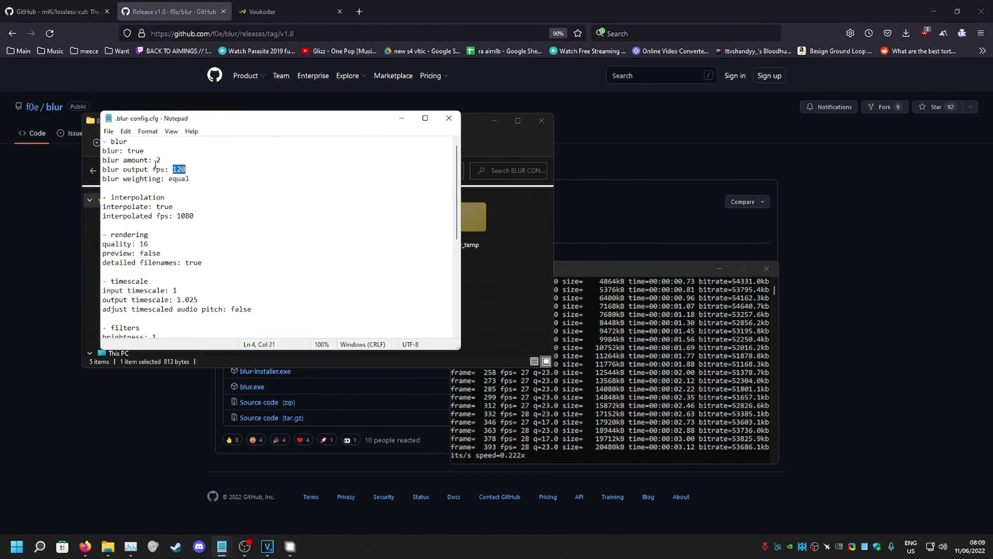
left_click(187, 170)
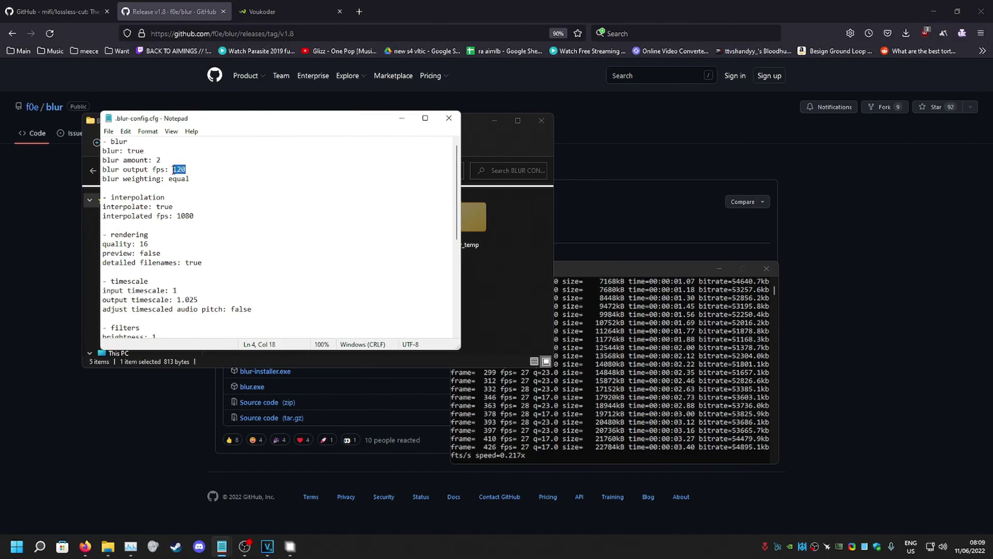
left_click(173, 170)
left_click(231, 169)
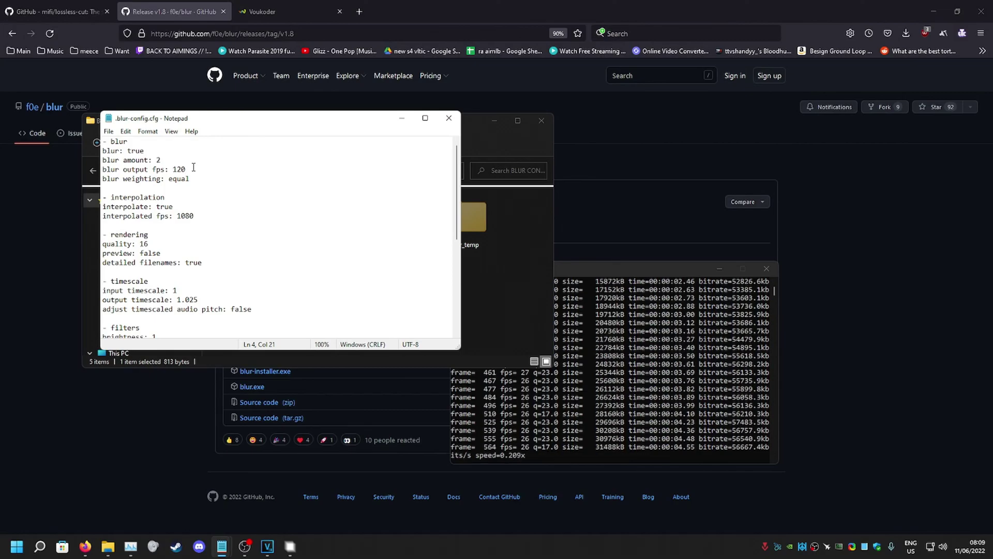
left_click_drag(173, 169, 188, 169)
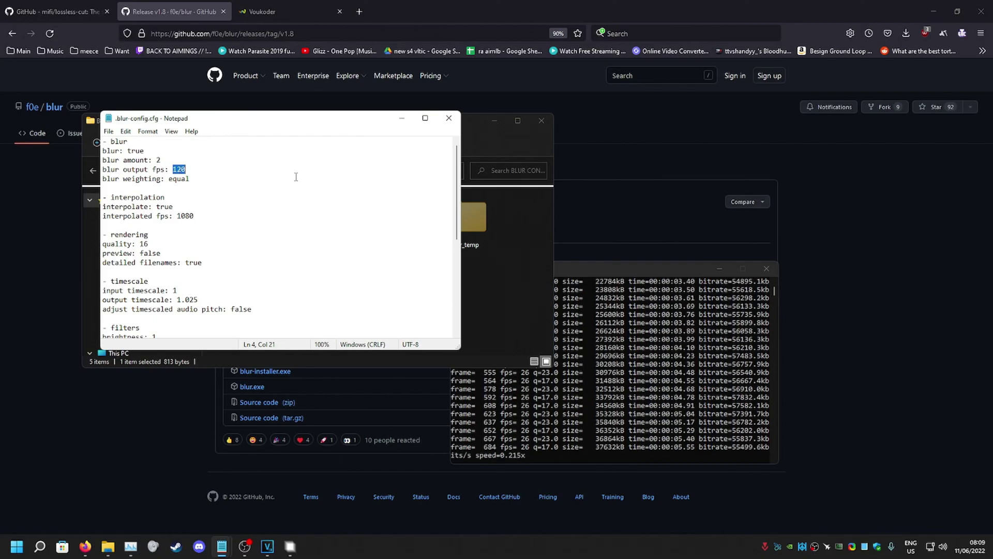
key("Up")
key("shift+Left")
- Review the config's advanced interpolation settings, custom ffmpeg filters and main blur settings, and close the file
scroll(247, 198, "down", 7)
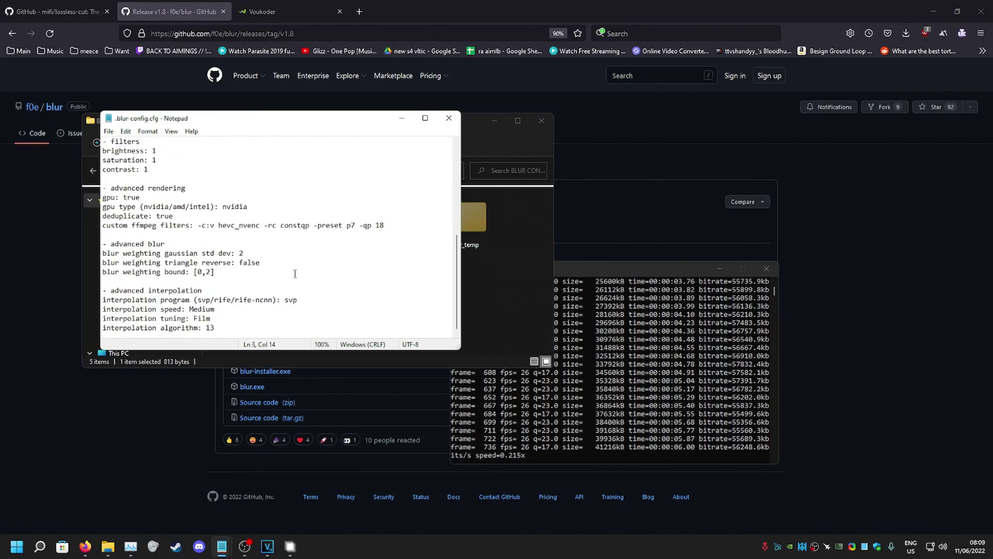
left_click_drag(227, 327, 103, 299)
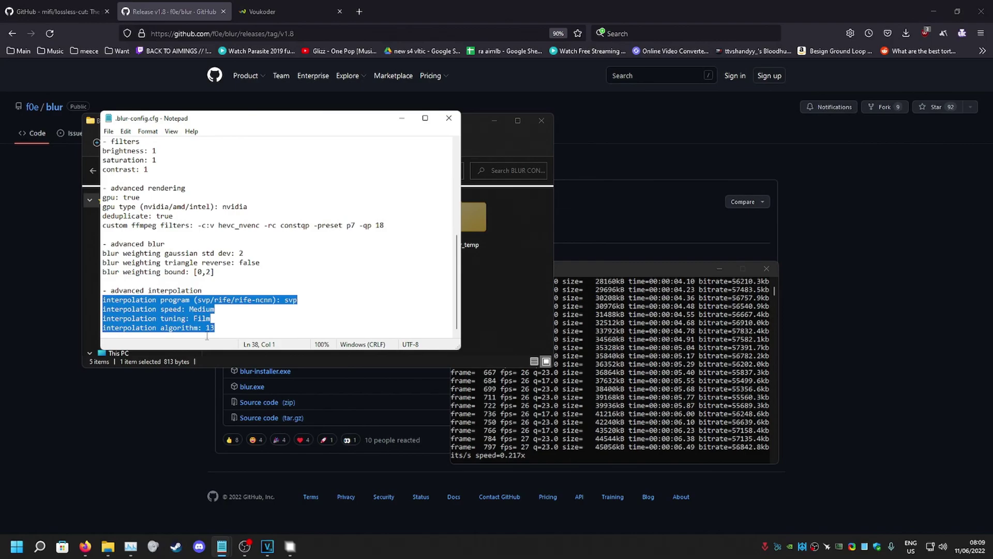
left_click(228, 327)
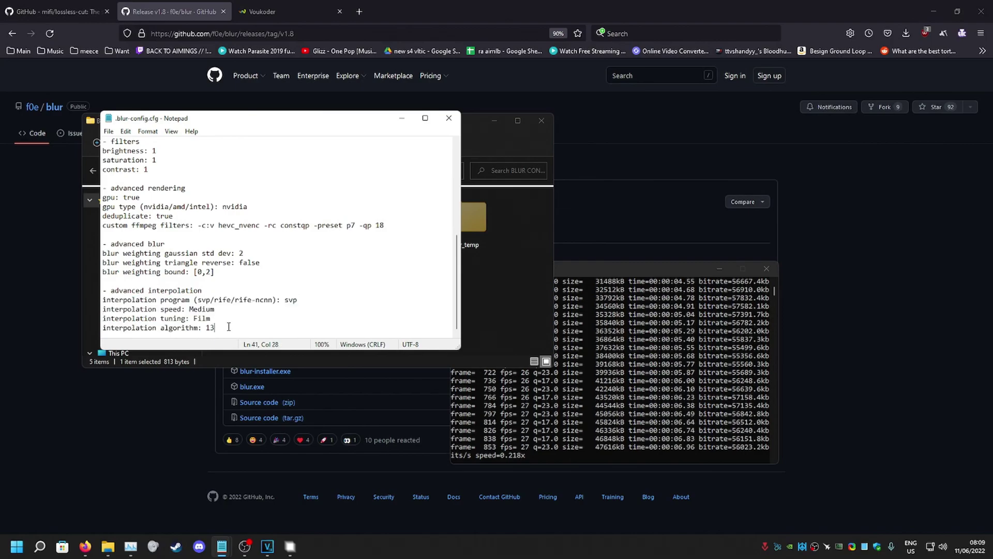
scroll(212, 281, "up", 2)
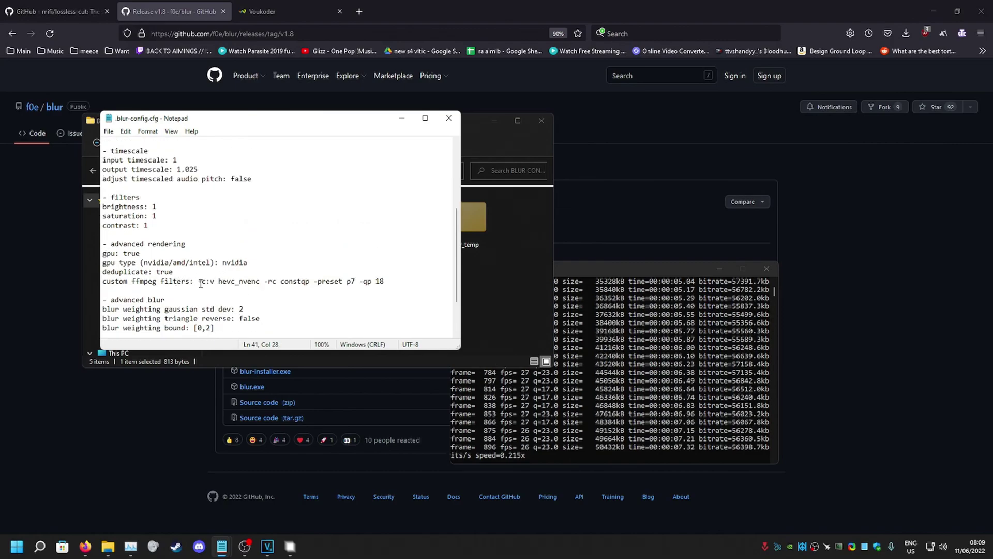
left_click_drag(202, 281, 358, 281)
left_click(393, 281)
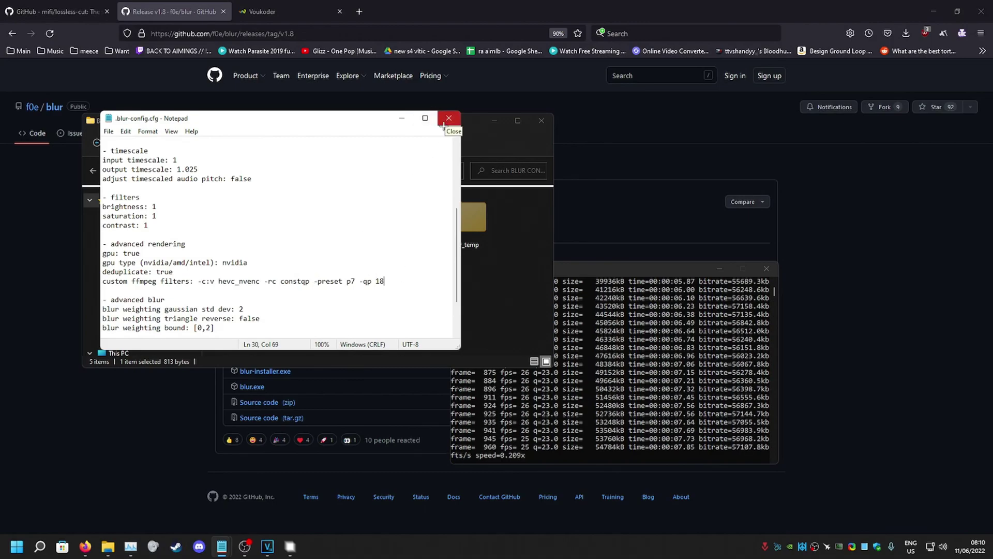
scroll(328, 278, "up", 5)
left_click_drag(190, 169, 132, 160)
left_click(213, 185)
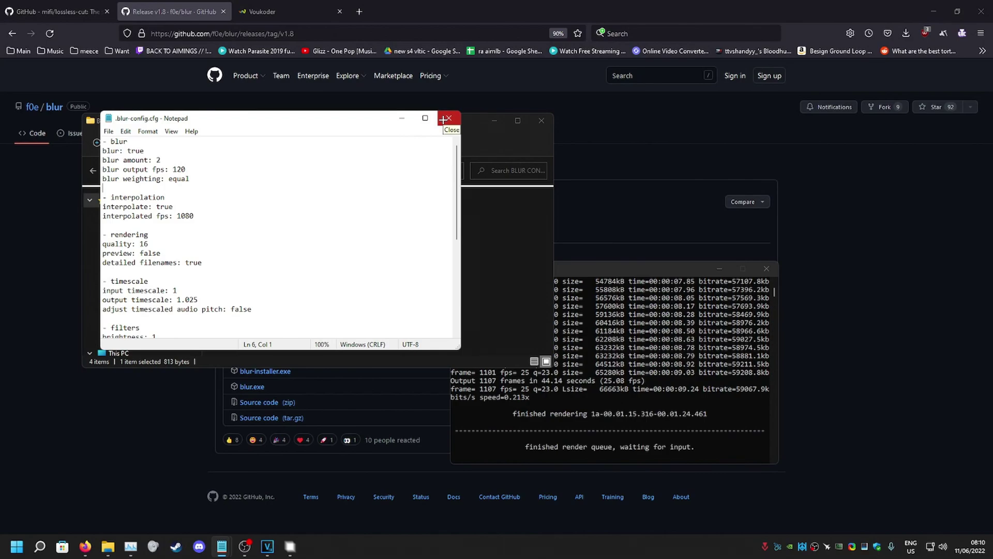
left_click(444, 120)
- Play the original trimmed clip and the blurred 120fps version in VLC to compare their motion
double_click(256, 223)
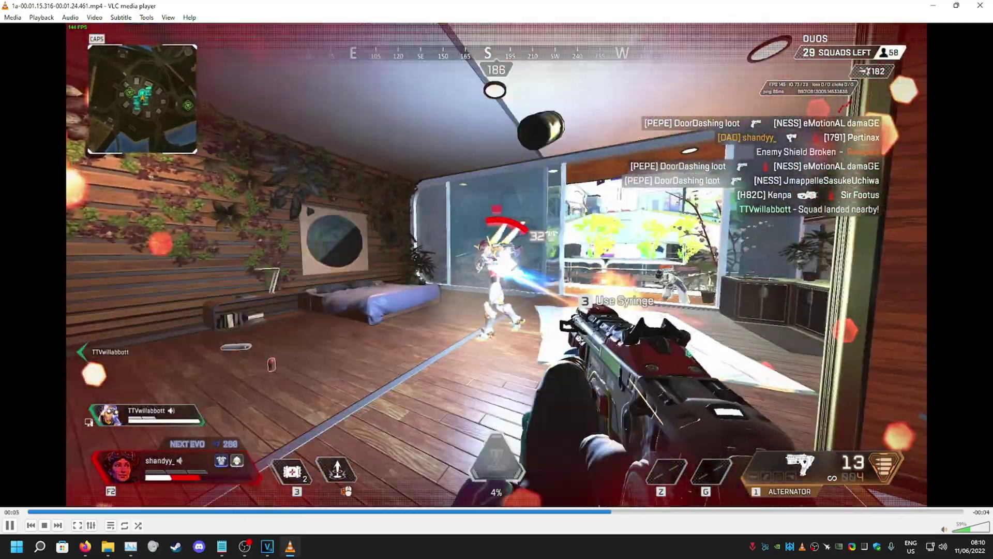
left_click(980, 5)
left_click(305, 246)
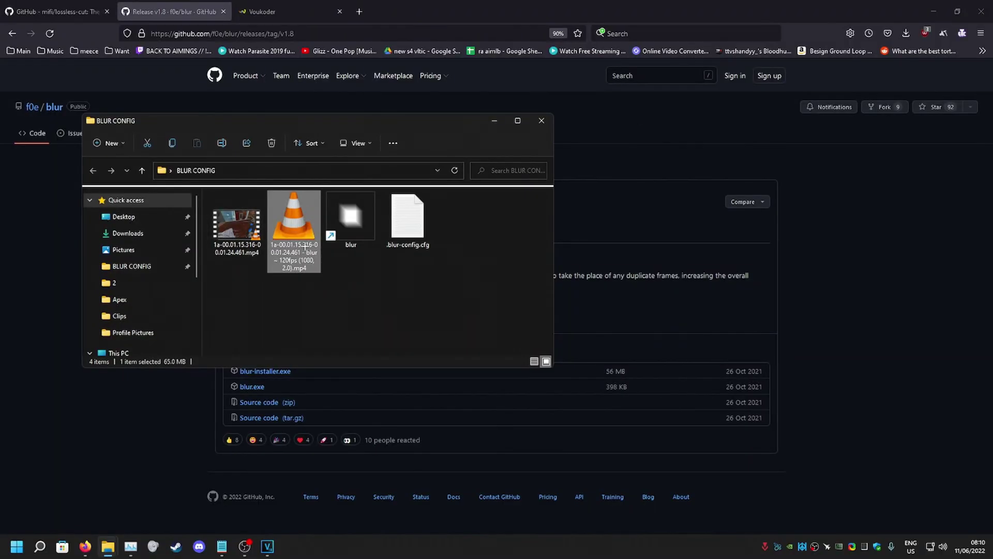
double_click(301, 228)
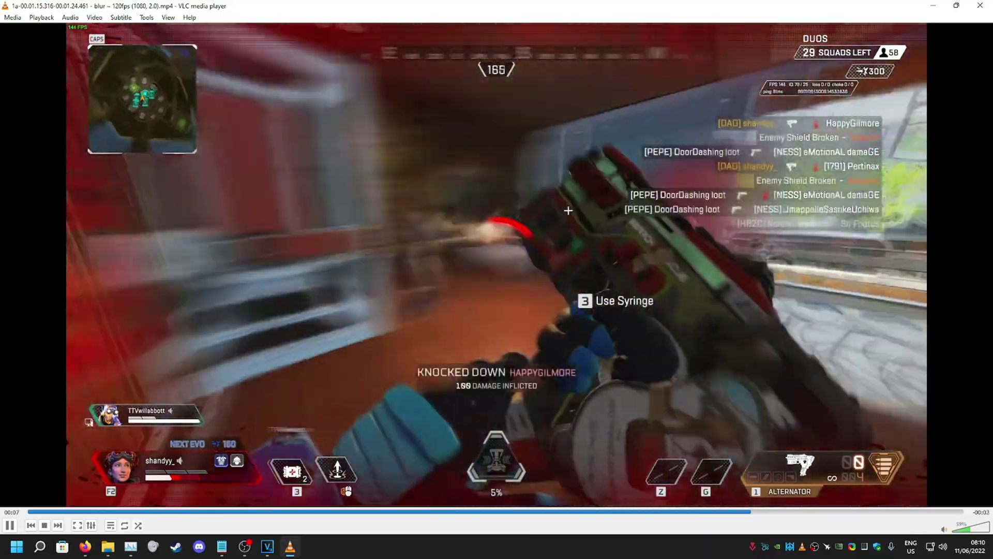
double_click(568, 210)
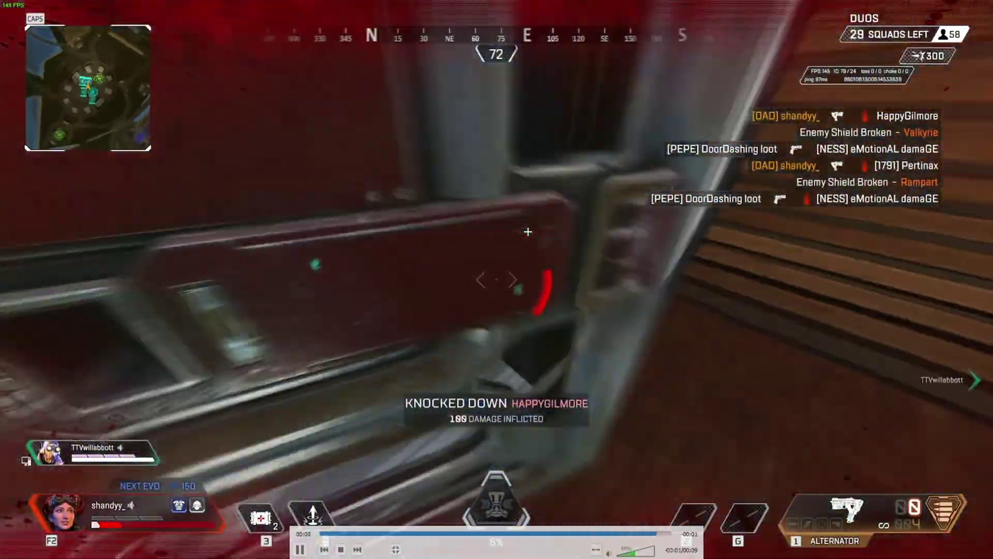
double_click(529, 232)
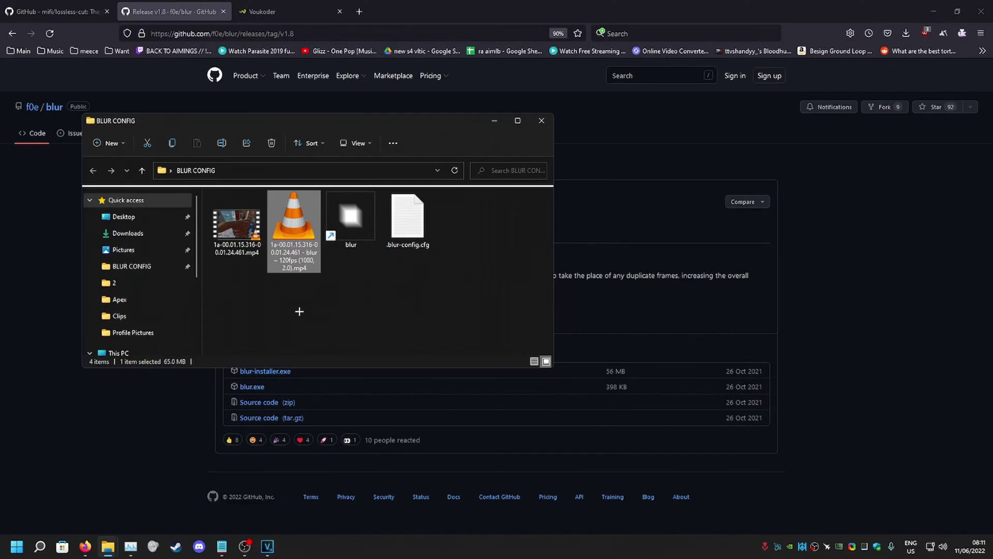
- Switch to VEGAS Pro and add the blurred 120fps clip from the BLUR CONFIG folder to the start of the timeline
left_click(267, 546)
mouse_move(108, 546)
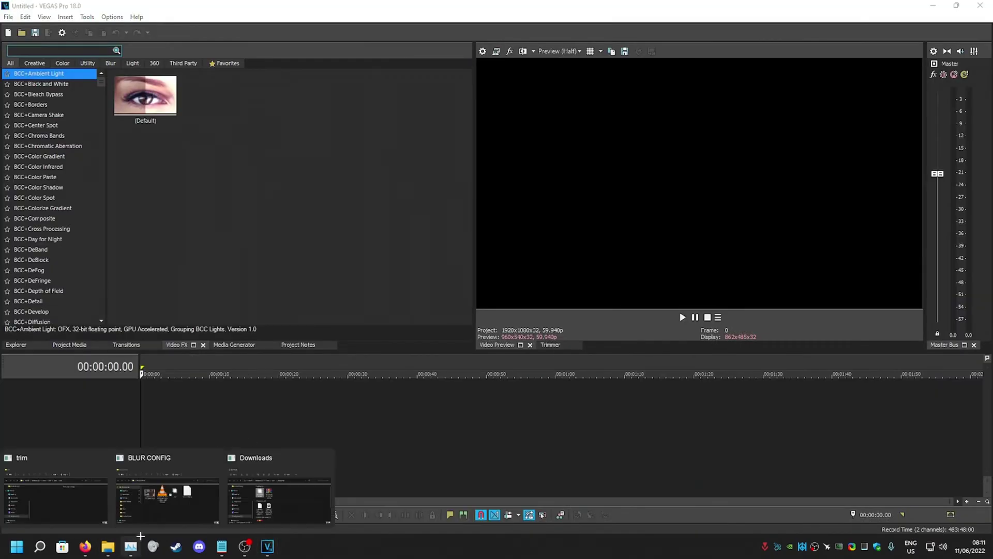
left_click(176, 489)
left_click_drag(300, 282, 147, 393)
- Examine the video, audio, ruler, summary and audio CD settings in Project Properties, including template 11, and cancel the dialog
left_click(482, 51)
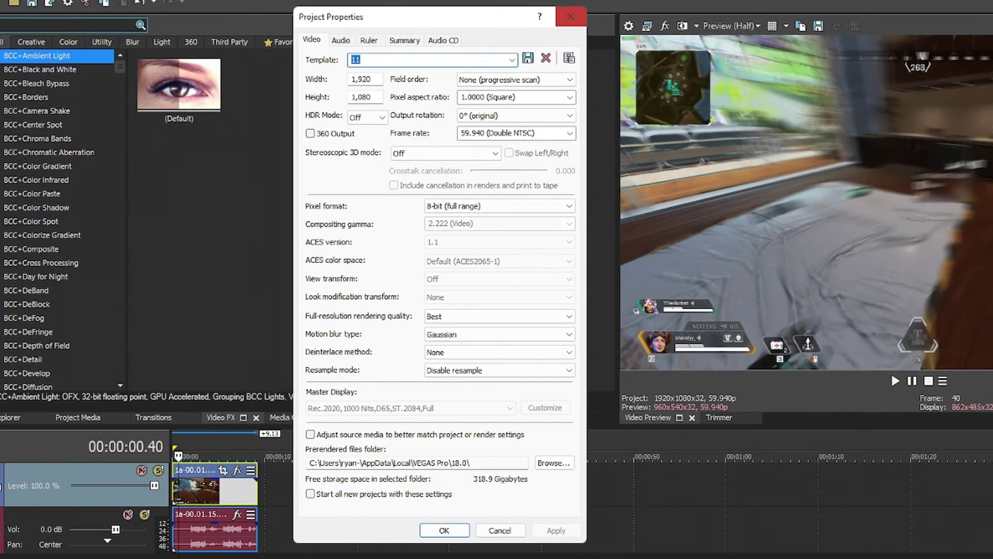
left_click(338, 40)
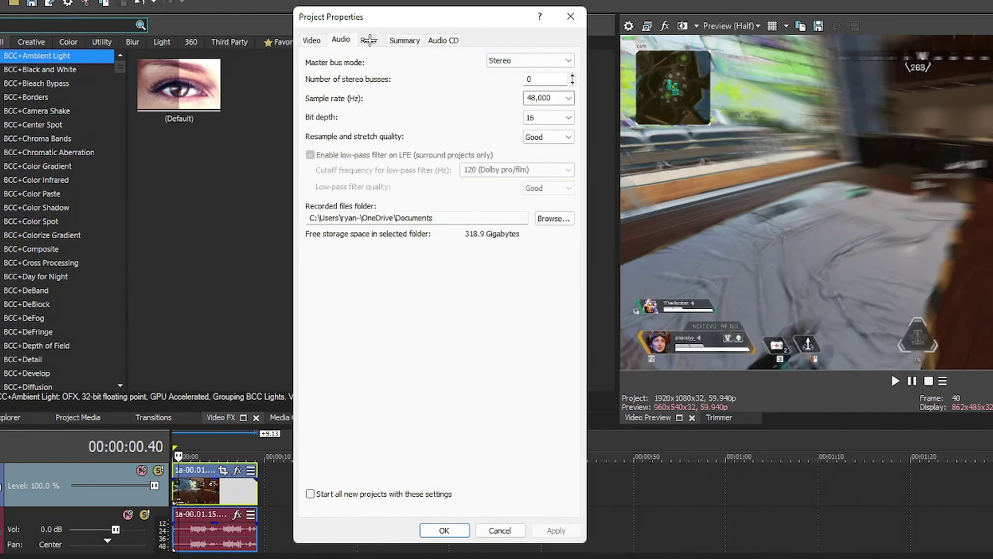
left_click(369, 40)
left_click(405, 39)
left_click(443, 40)
left_click(321, 39)
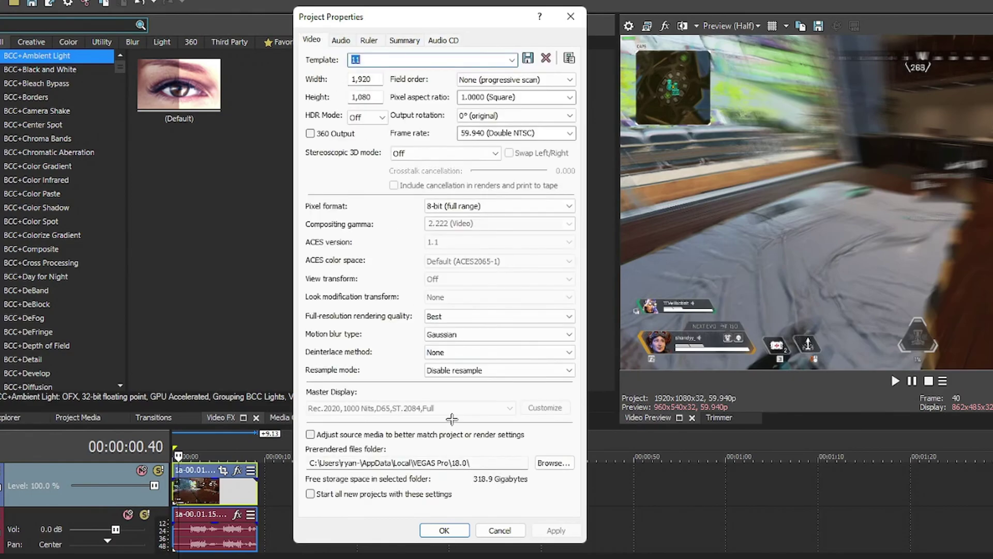
left_click(310, 494)
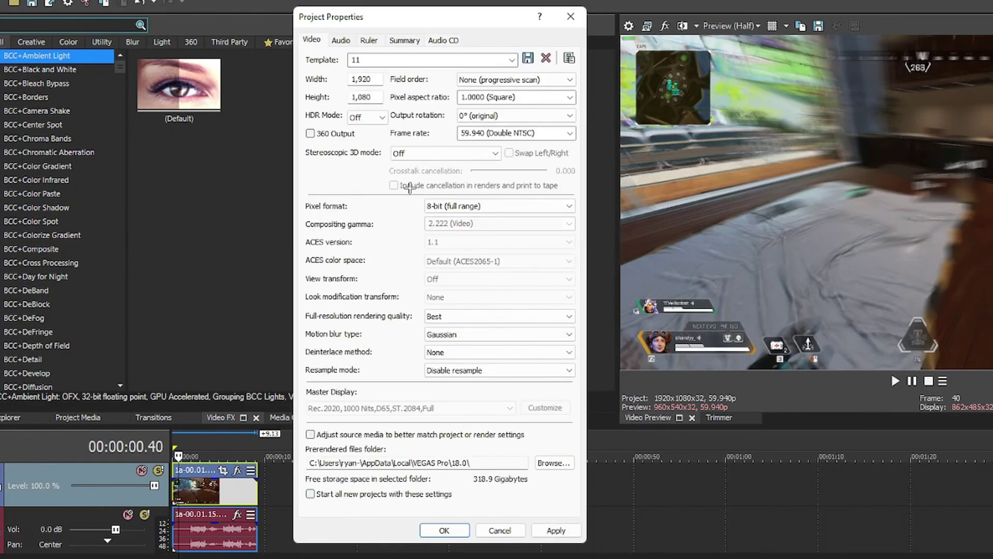
left_click(512, 60)
left_click(324, 92)
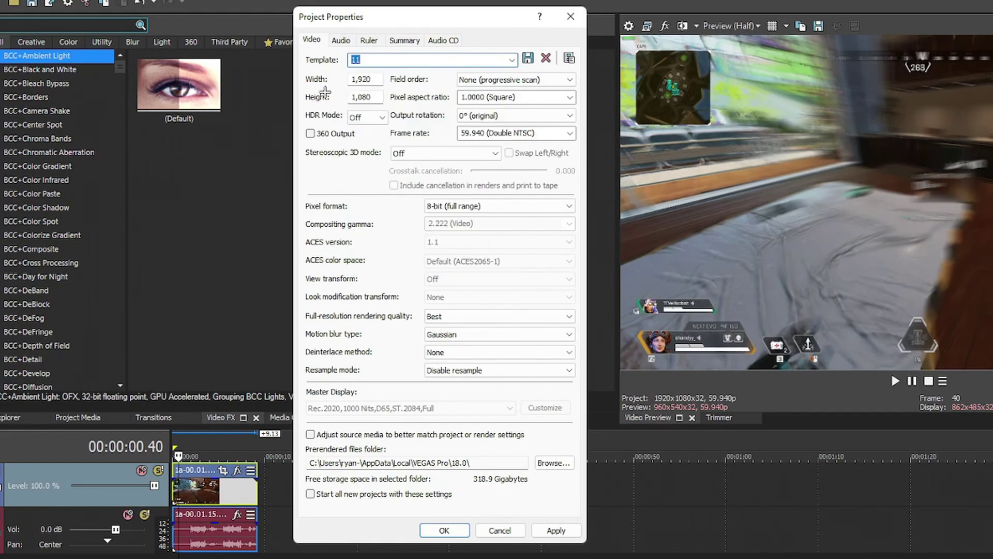
left_click(520, 531)
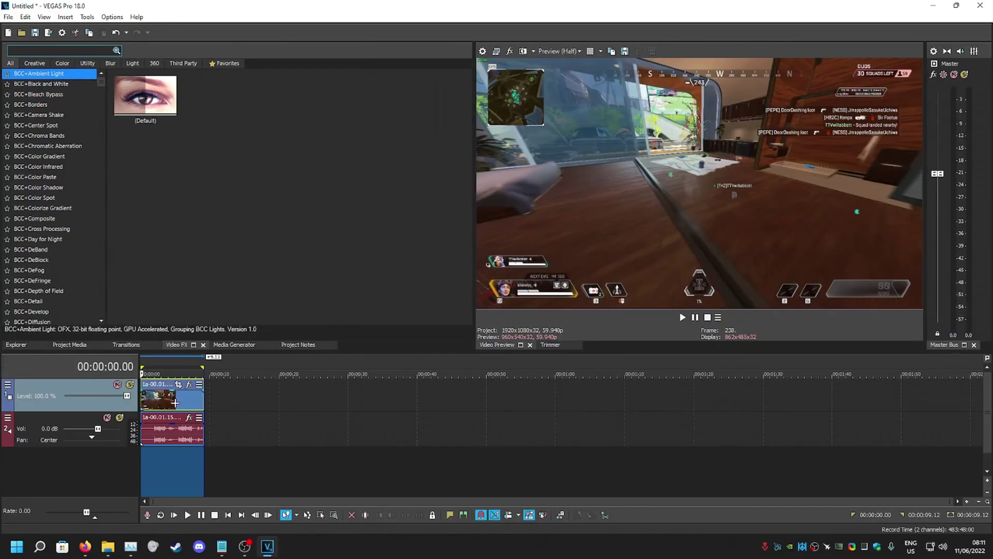
- Switch to Firefox and read the Voukoder home page's description and list of supported editing programs
scroll(235, 499, "up", 3)
left_click(9, 16)
left_click(85, 544)
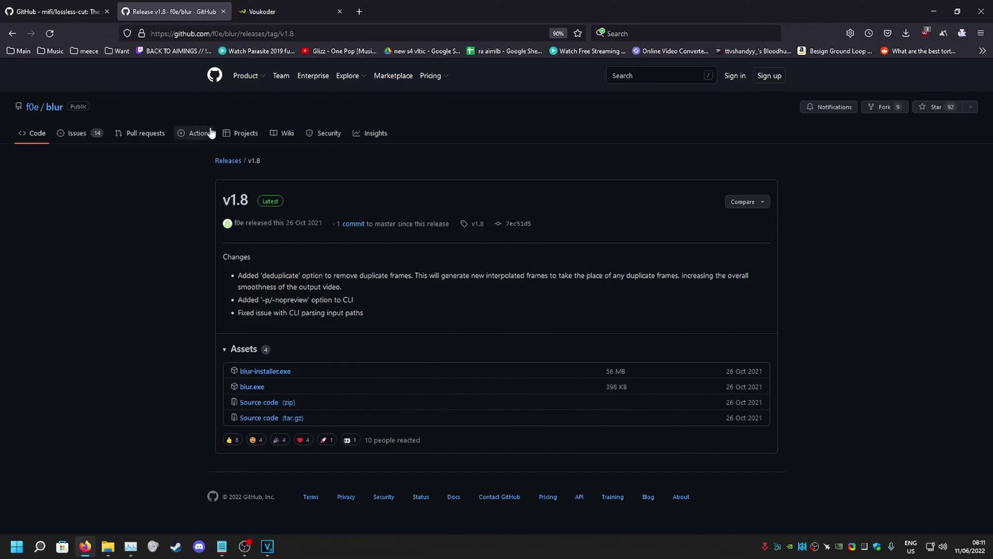
left_click(274, 11)
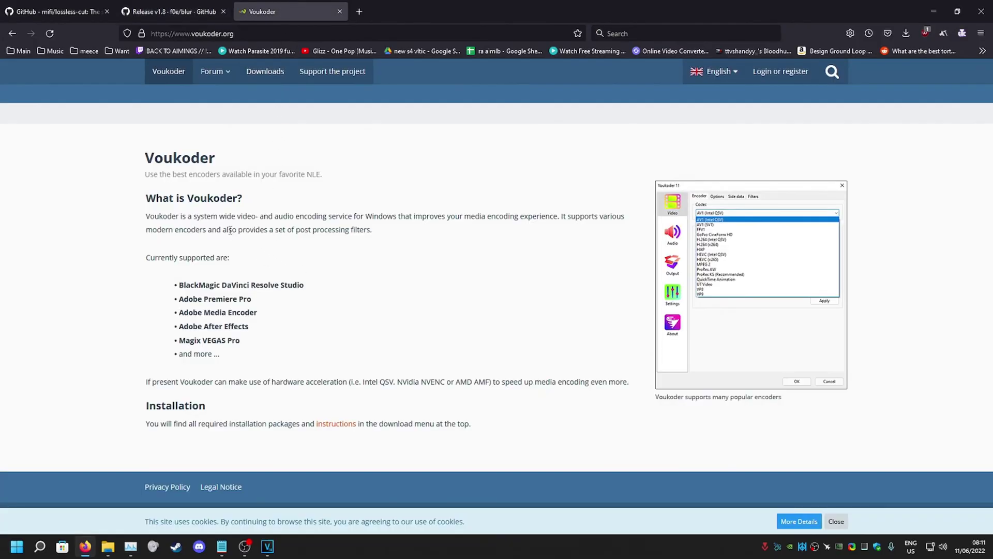
left_click_drag(155, 218, 395, 229)
left_click(374, 226)
left_click_drag(287, 216, 357, 215)
left_click(361, 224)
left_click_drag(153, 158, 312, 342)
left_click(312, 343)
- Download the main Voukoder 11.1 installer from the site's Downloads page and cancel launching the file
left_click(258, 72)
scroll(303, 129, "down", 3)
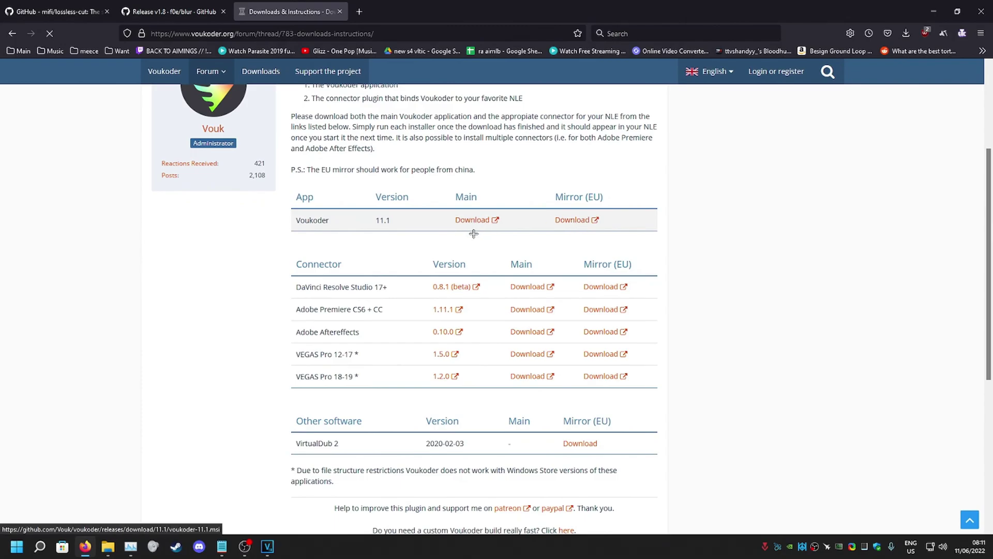
left_click(733, 70)
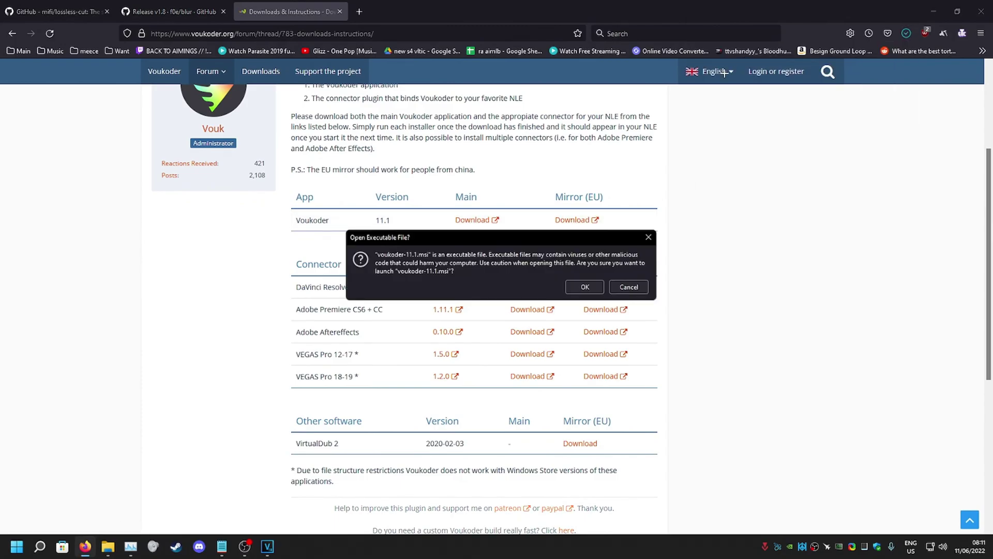
left_click_drag(485, 240, 459, 180)
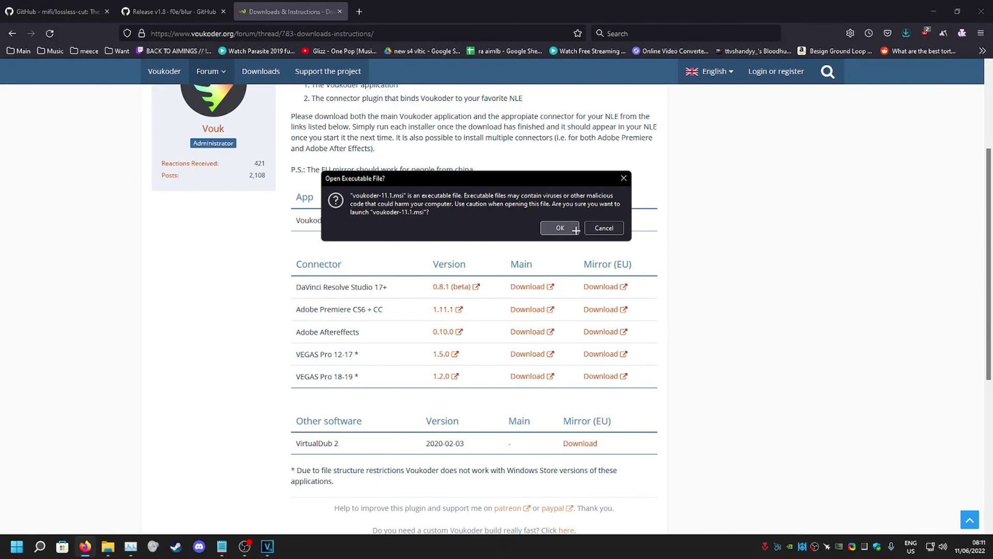
left_click(603, 228)
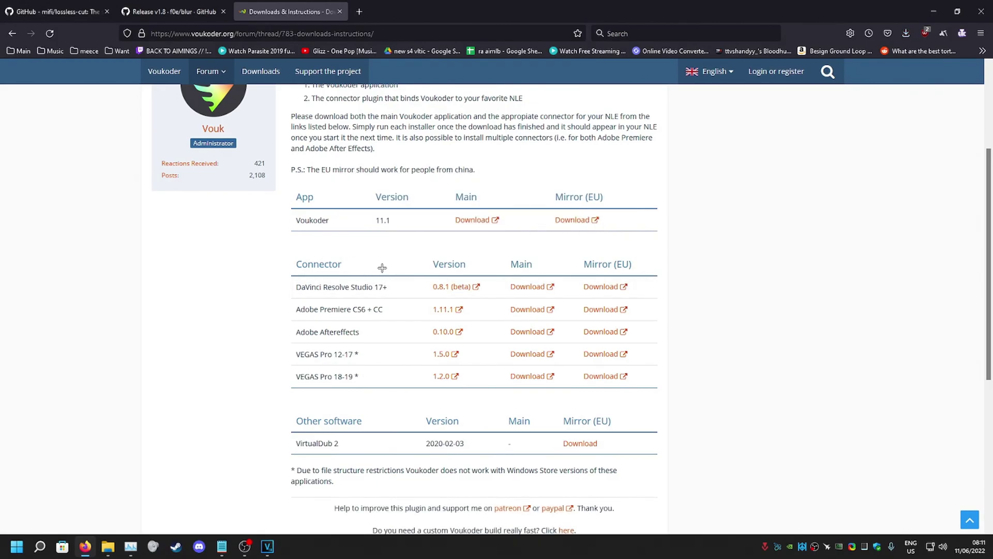
- Examine the Voukoder download page's installation instructions and the connector list for supported editing programs
scroll(388, 315, "down", 1)
scroll(361, 405, "up", 2)
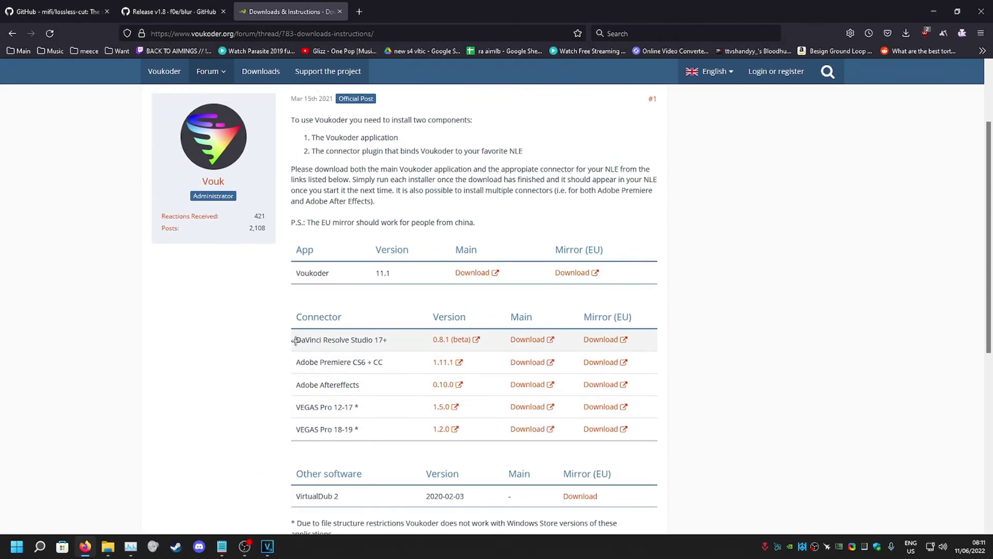
left_click_drag(326, 359, 302, 344)
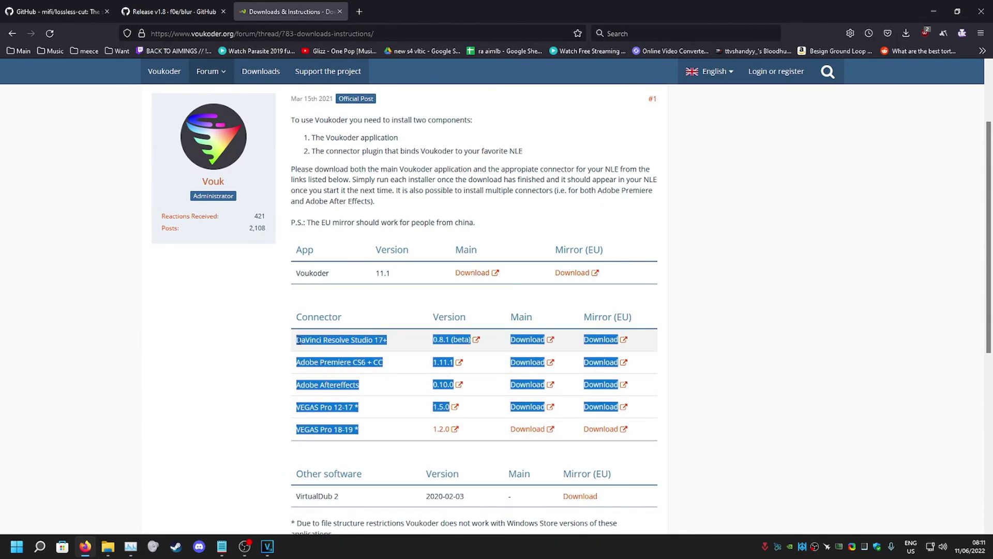
left_click_drag(362, 432, 298, 340)
left_click(388, 361)
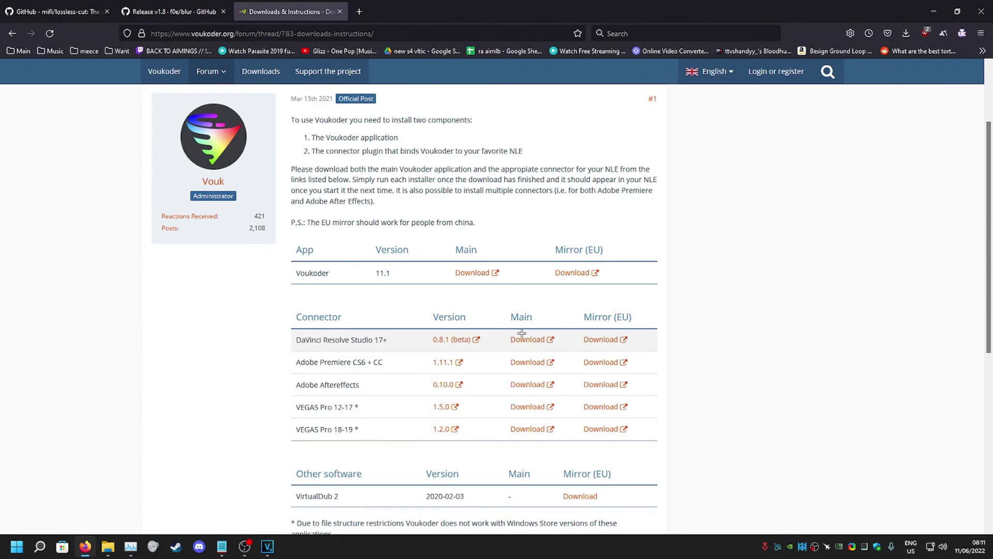
scroll(449, 358, "down", 2)
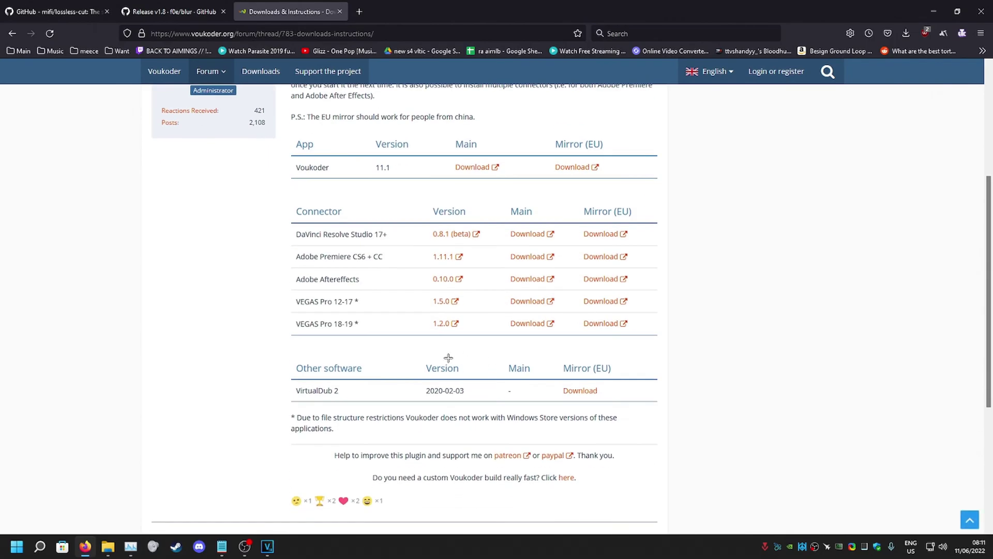
scroll(361, 359, "up", 4)
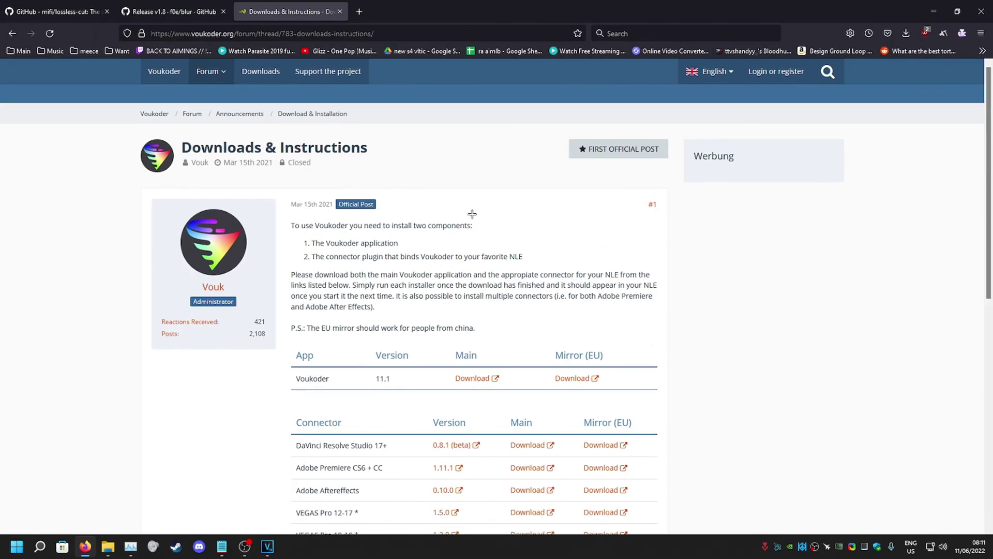
- Switch to VEGAS Pro, open the Render As dialog and select the YOUTUBE4K template under the Voukoder format
left_click(267, 546)
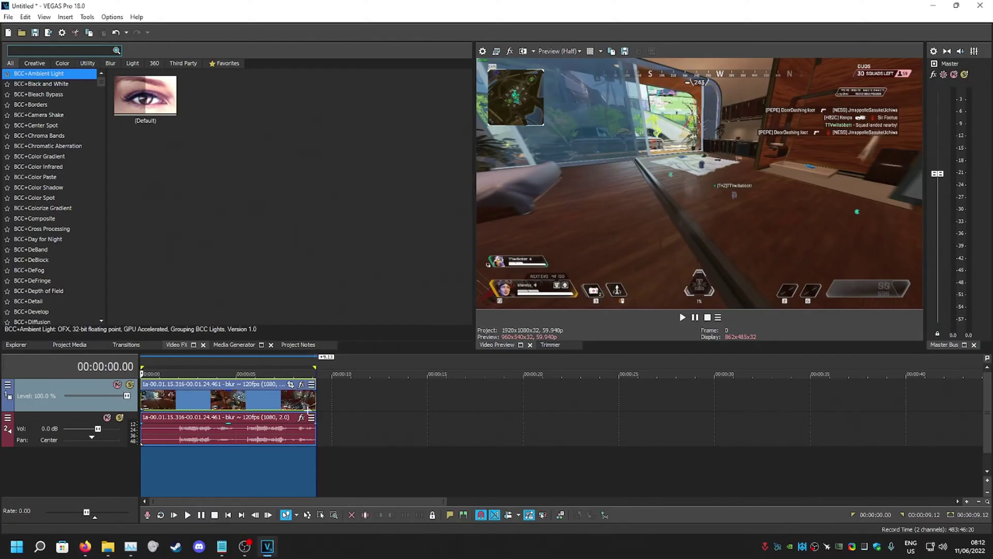
left_click(8, 16)
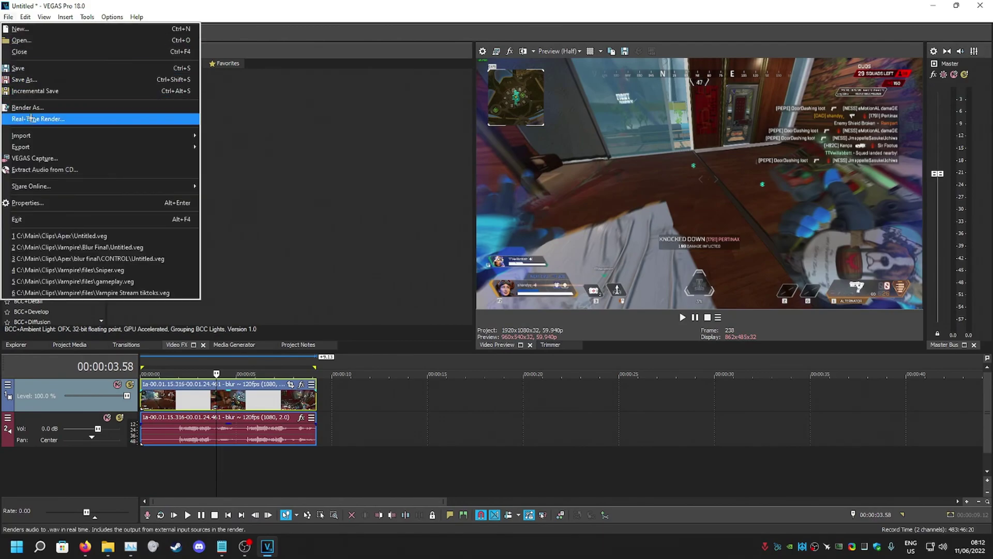
left_click(28, 119)
left_click(343, 280)
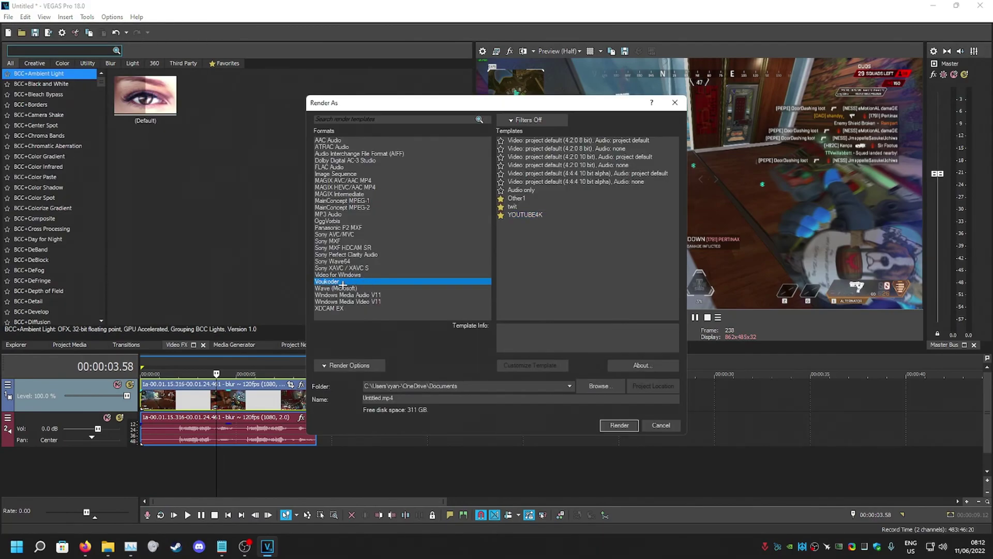
left_click(519, 214)
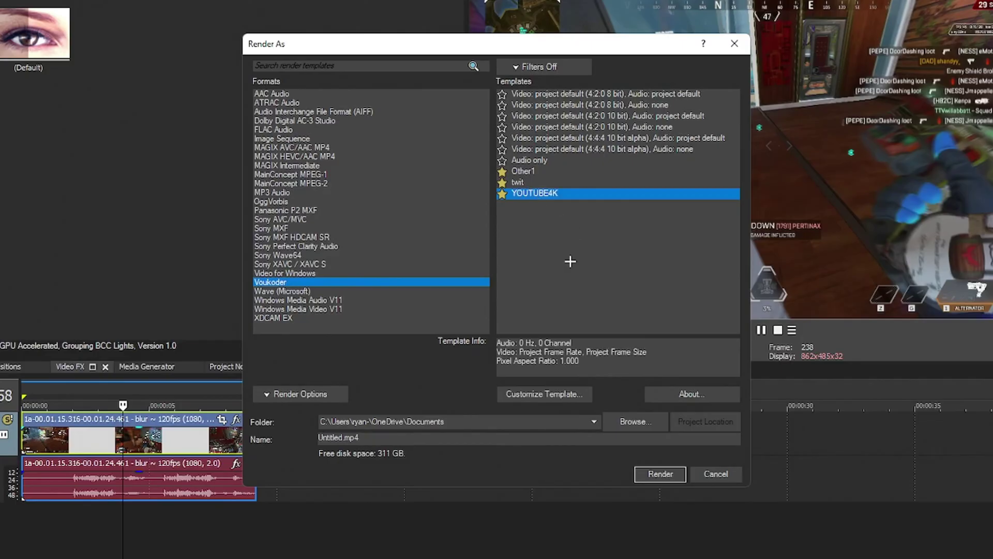
- Open the YOUTUBE4K template's custom settings and choose Best as the project's video rendering quality
left_click(533, 365)
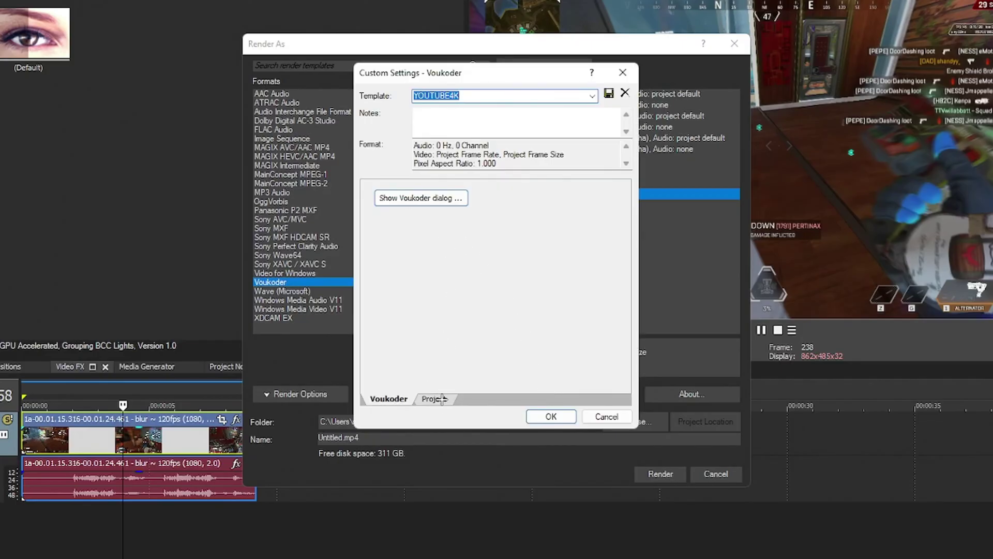
left_click(442, 399)
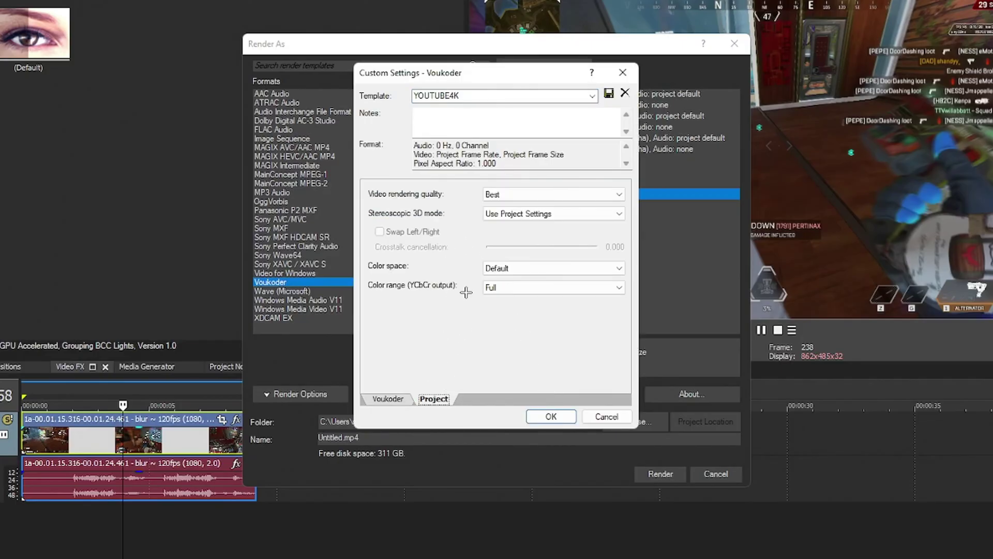
left_click(517, 195)
left_click(499, 250)
left_click(388, 399)
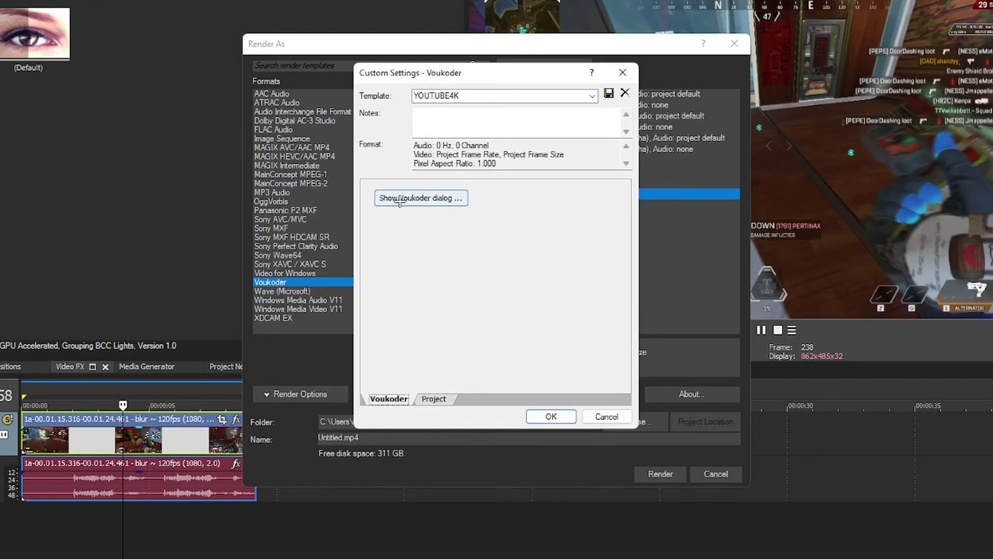
- Open the Voukoder settings for the template and choose HEVC (NVIDIA NVENC) as the video codec
left_click(417, 195)
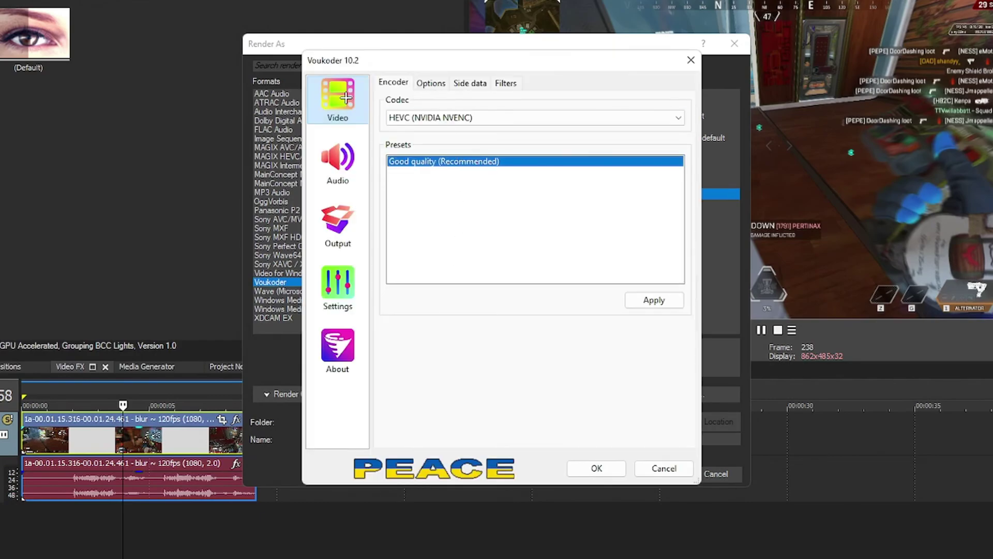
left_click(422, 117)
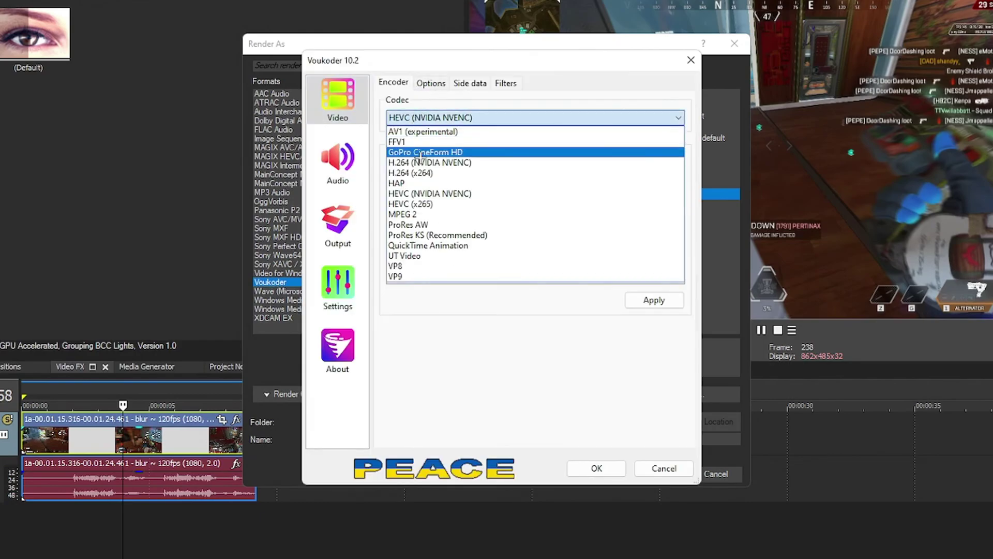
left_click(493, 193)
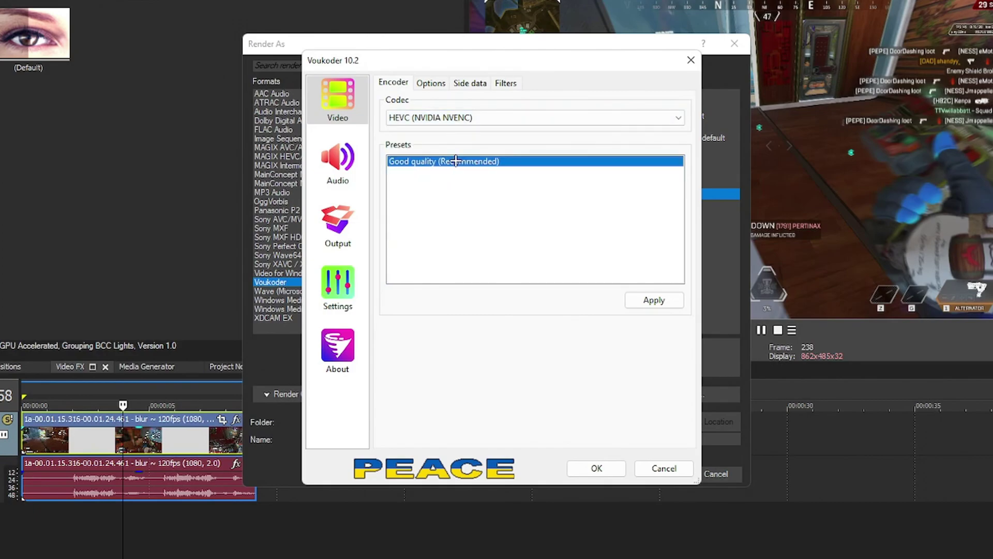
- Examine the video encoder's options, side data and filters, widening the Voukoder dialog to read the Scale (Z-Lib) parameters
left_click(427, 85)
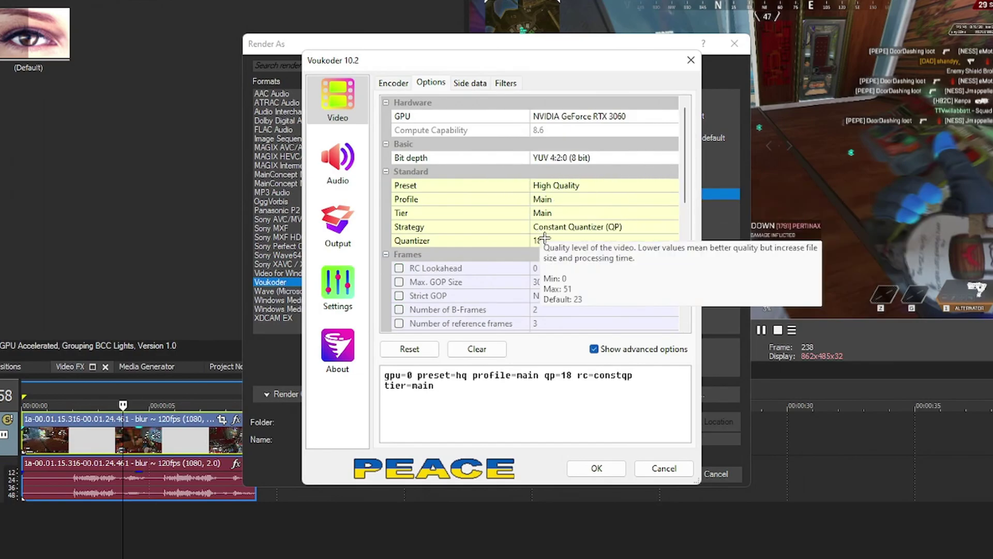
left_click(468, 84)
left_click(507, 83)
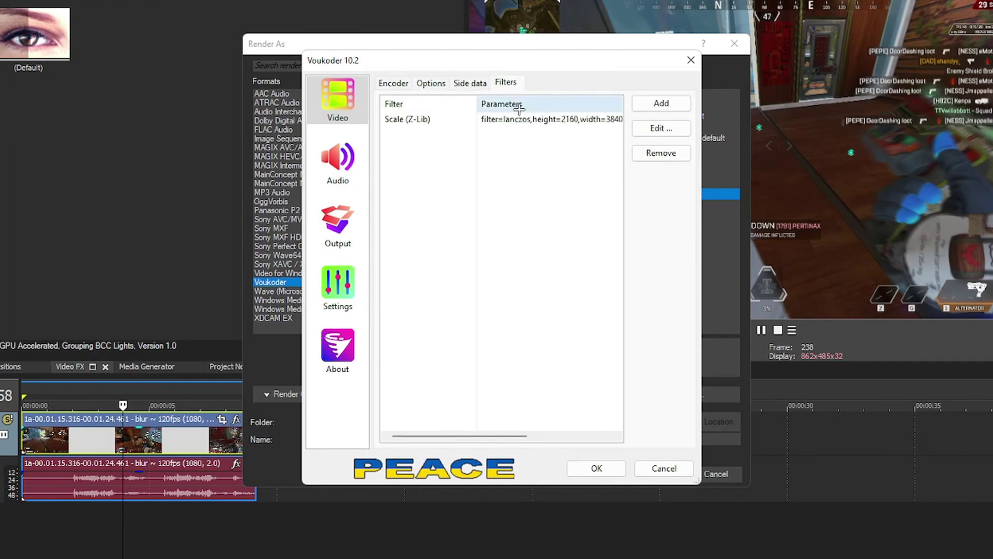
left_click_drag(702, 211, 795, 211)
left_click_drag(467, 61, 417, 88)
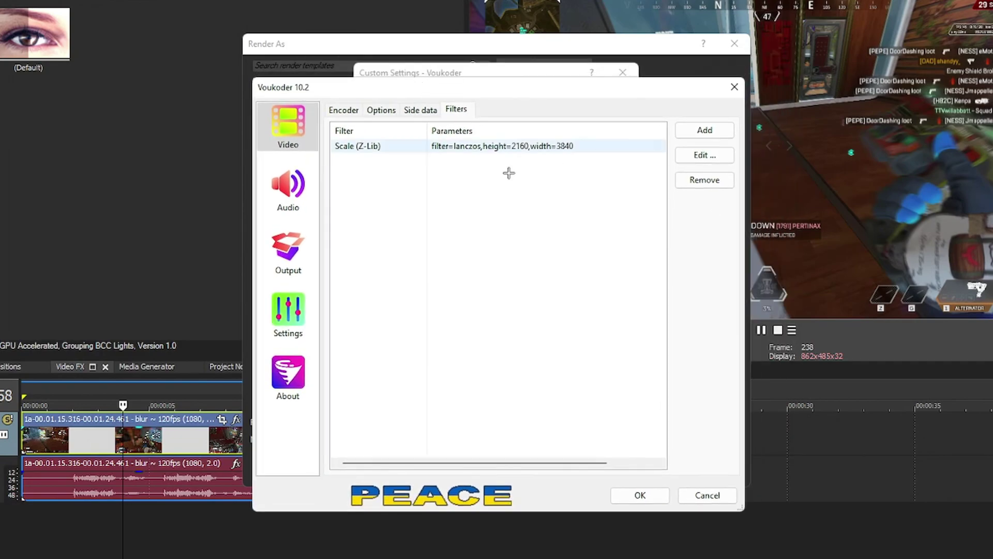
left_click(608, 230)
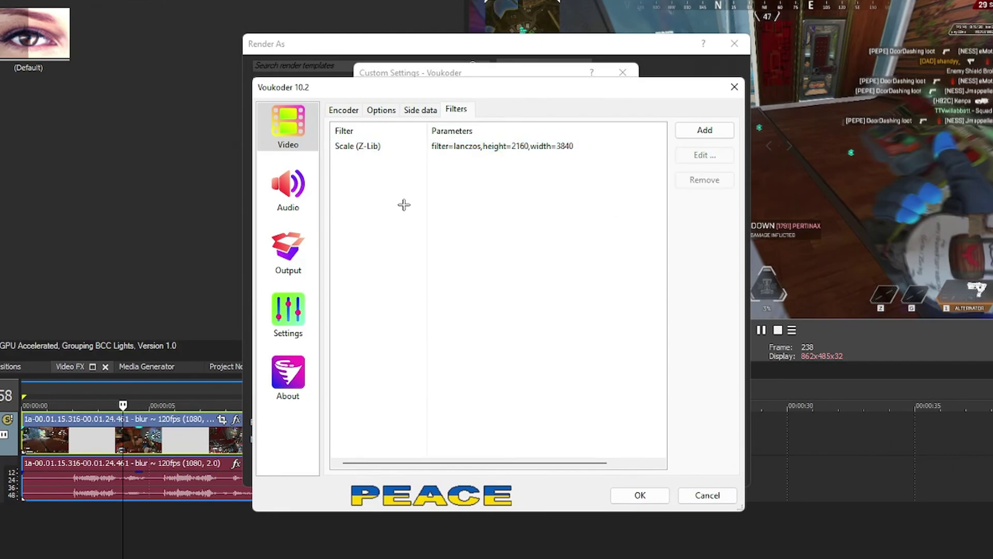
- Add a zscale video filter with width 3840, height 2160 and Lanczos as the filter type
left_click(705, 132)
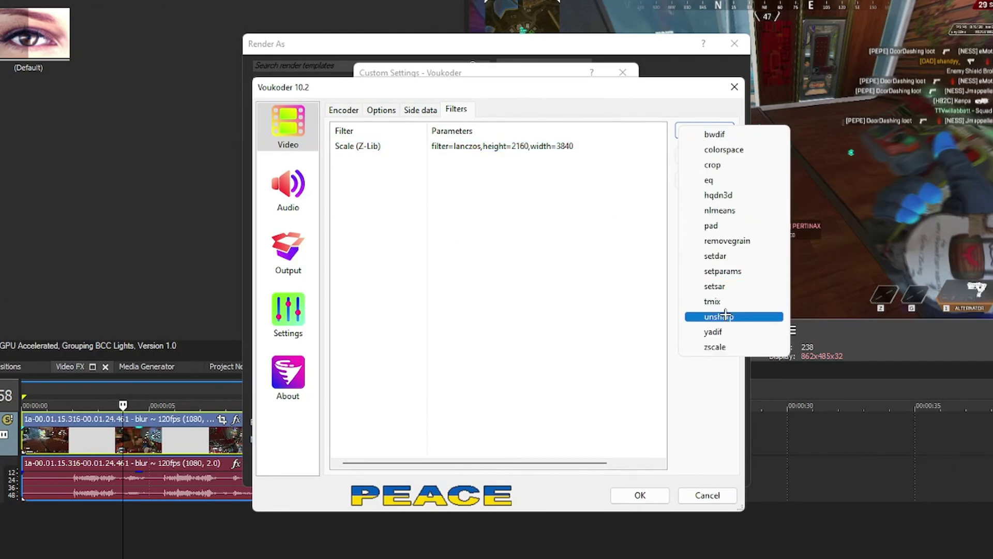
left_click(704, 348)
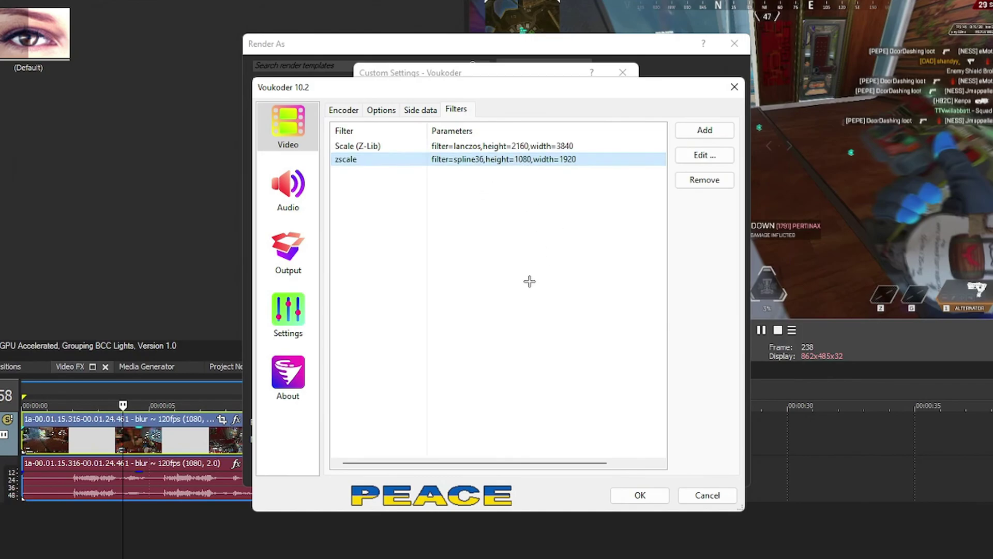
left_click(693, 156)
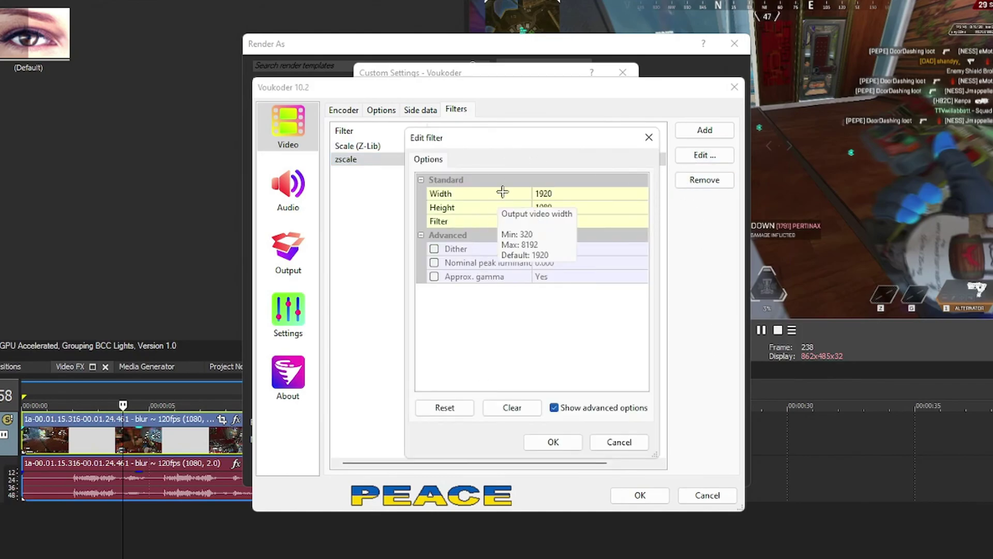
left_click(499, 277)
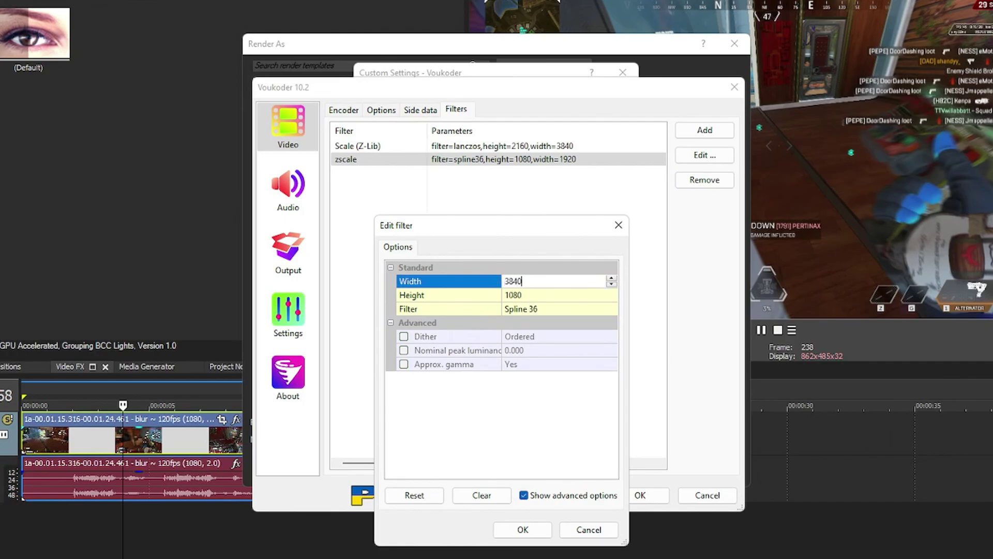
left_click(536, 295)
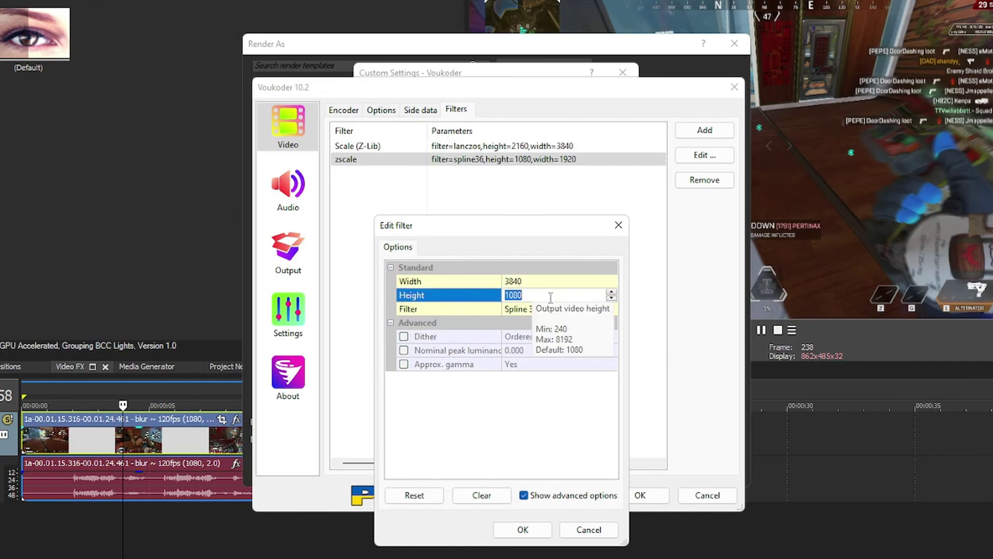
left_click(541, 308)
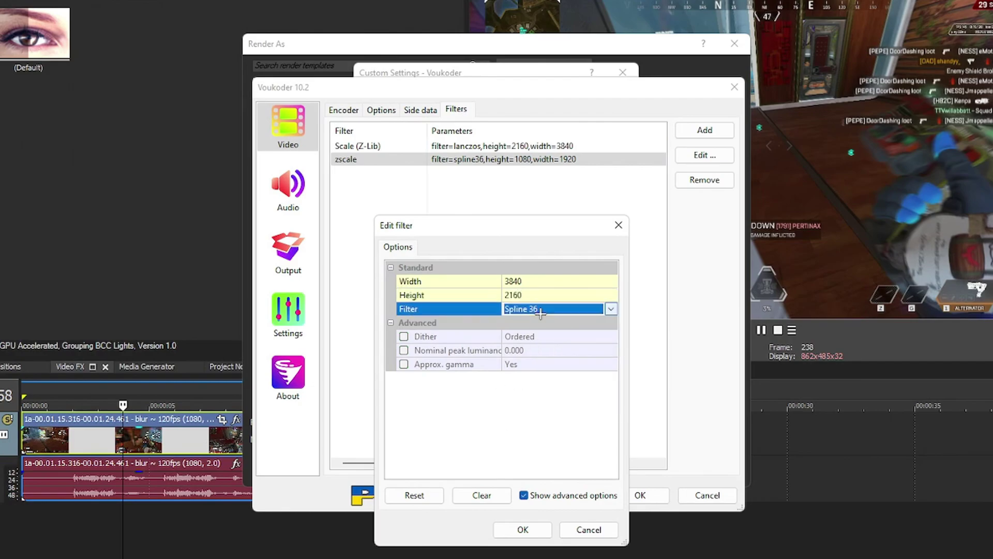
left_click(541, 309)
left_click(543, 387)
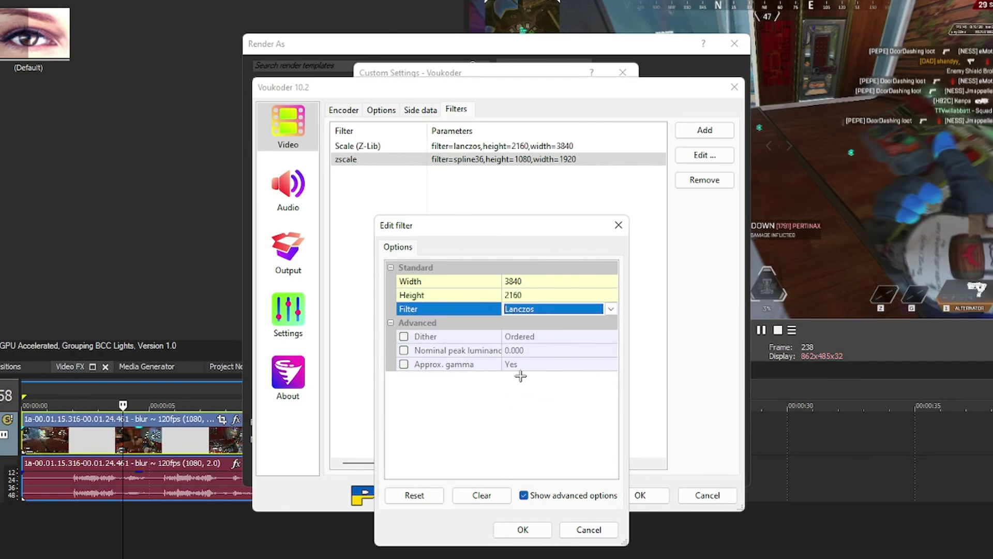
left_click(522, 529)
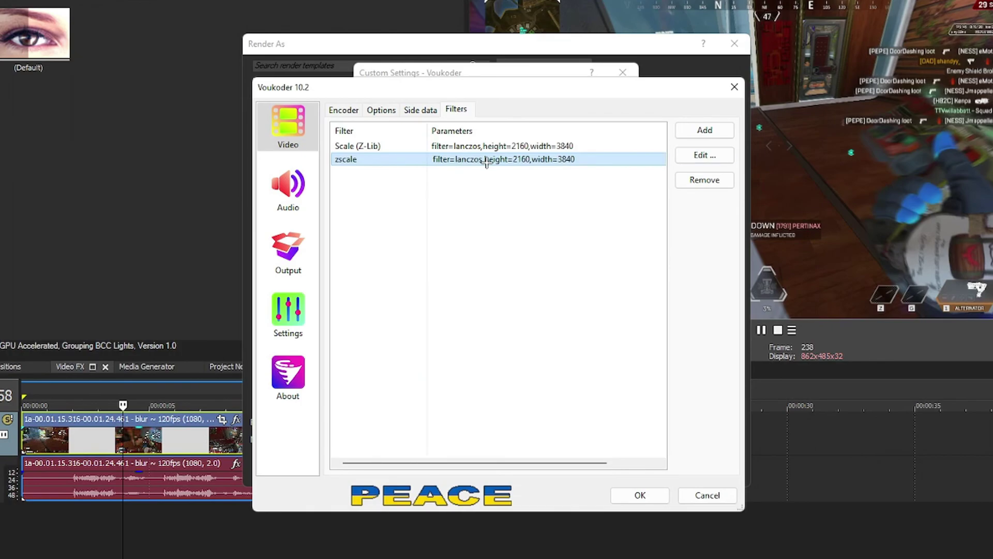
- Compare the two scaling filters' parameters and remove the newly added zscale filter
left_click(361, 147)
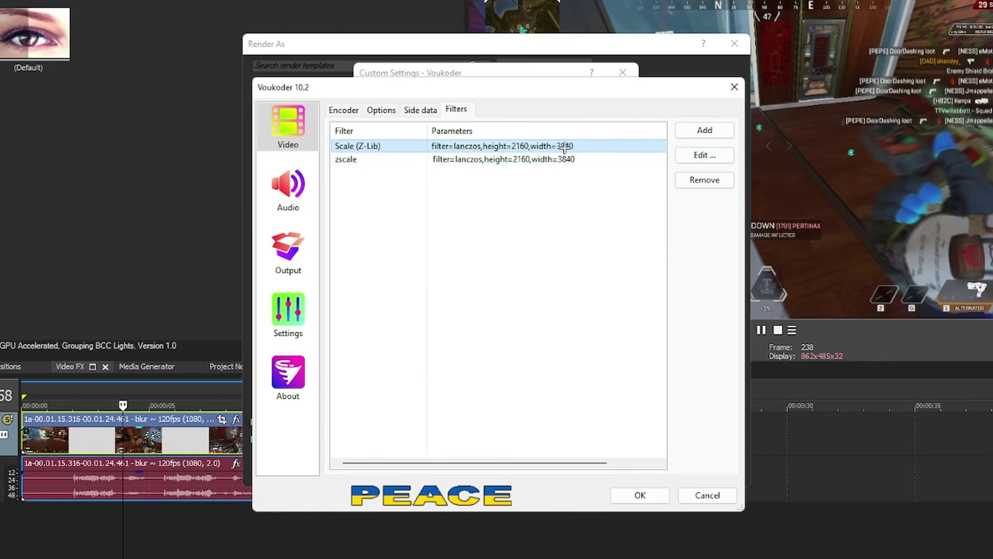
left_click(554, 158)
left_click(699, 180)
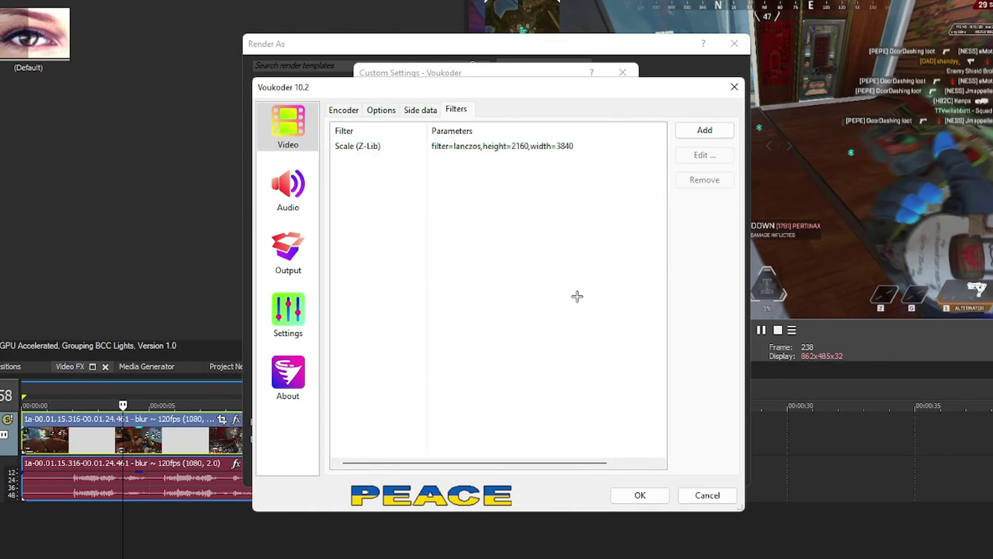
- Examine the Voukoder audio settings, including the encoder codec and the audio filters
left_click(288, 187)
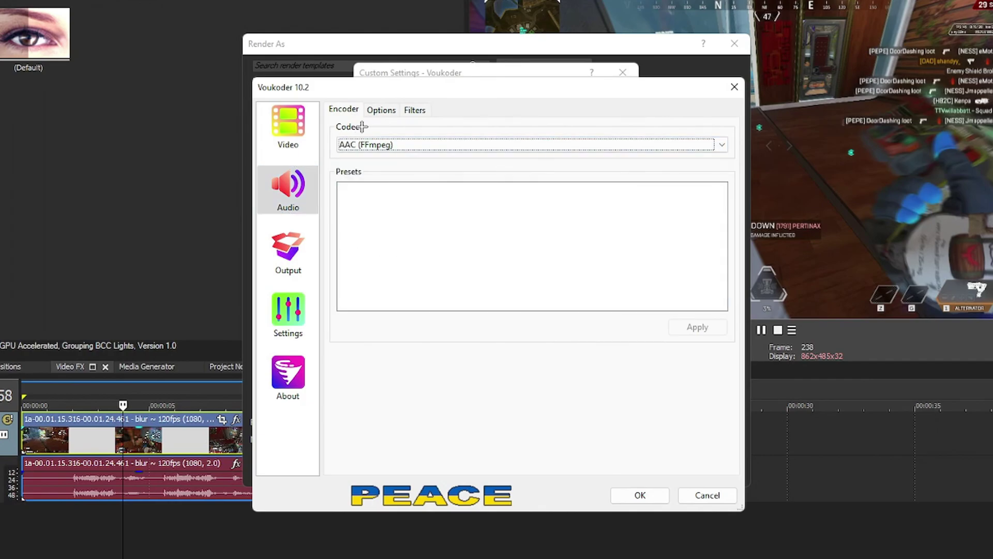
left_click(414, 110)
left_click(353, 109)
- Review Voukoder's output container formats, settings and About pages, and leave the configuration without applying changes
left_click(288, 252)
left_click(413, 150)
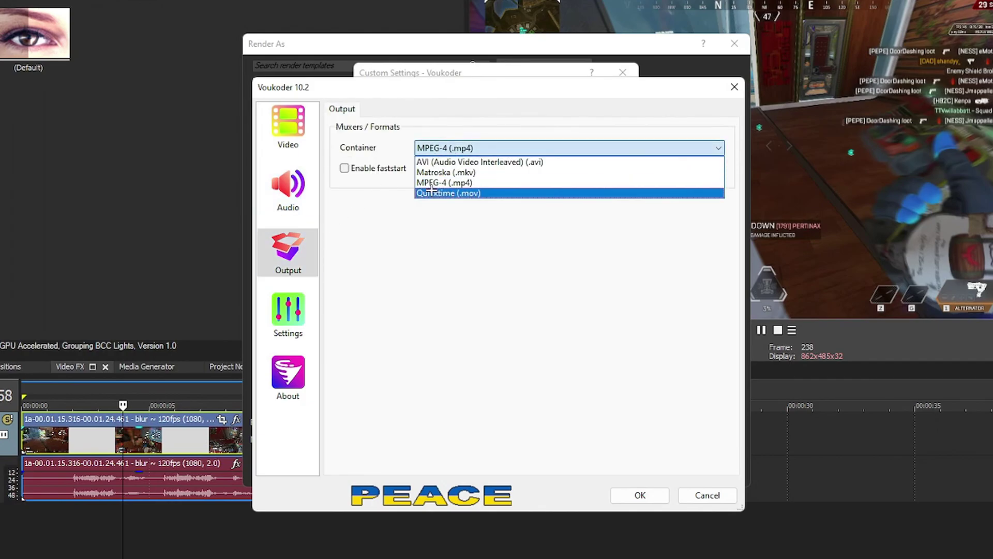
left_click(317, 275)
left_click(288, 313)
left_click(300, 386)
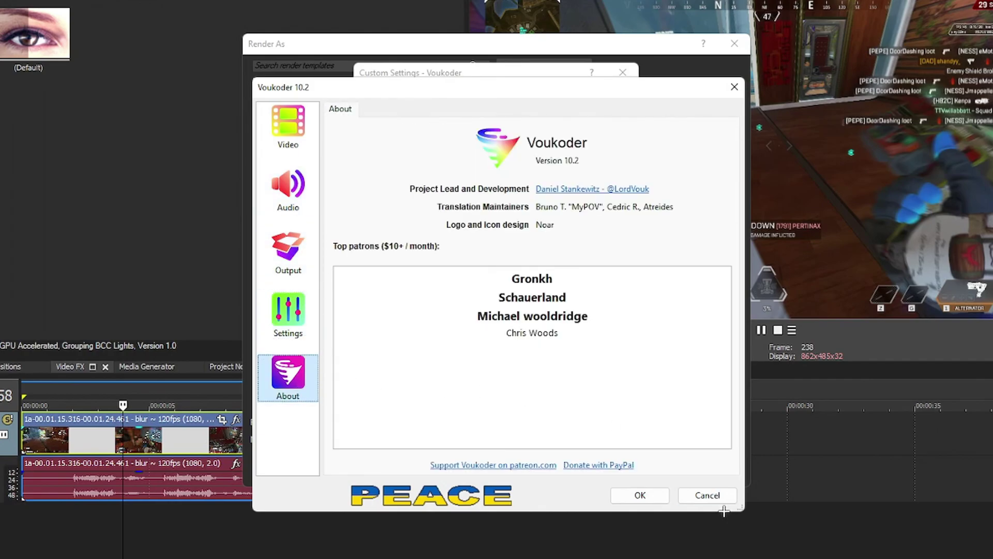
left_click(708, 495)
left_click(555, 415)
- Render the project with the YOUTUBE4K Voukoder template as 111212.mp4 in the blur final folder
left_click(635, 423)
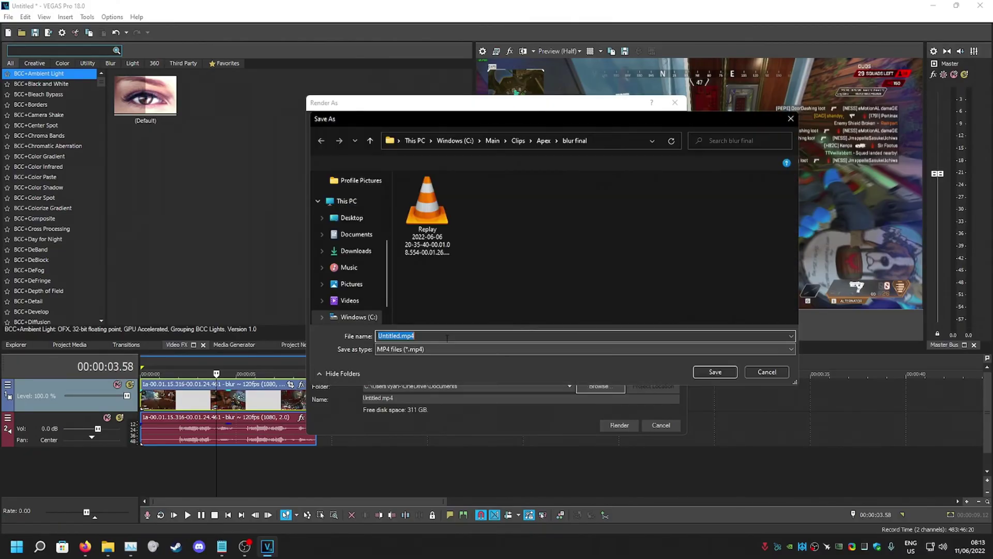
type("111212")
left_click(714, 373)
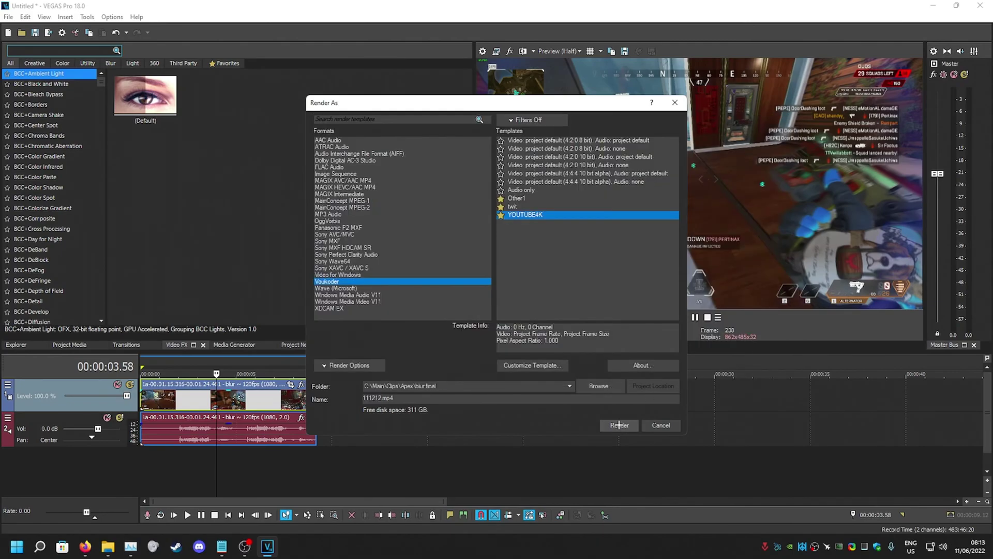
left_click(618, 424)
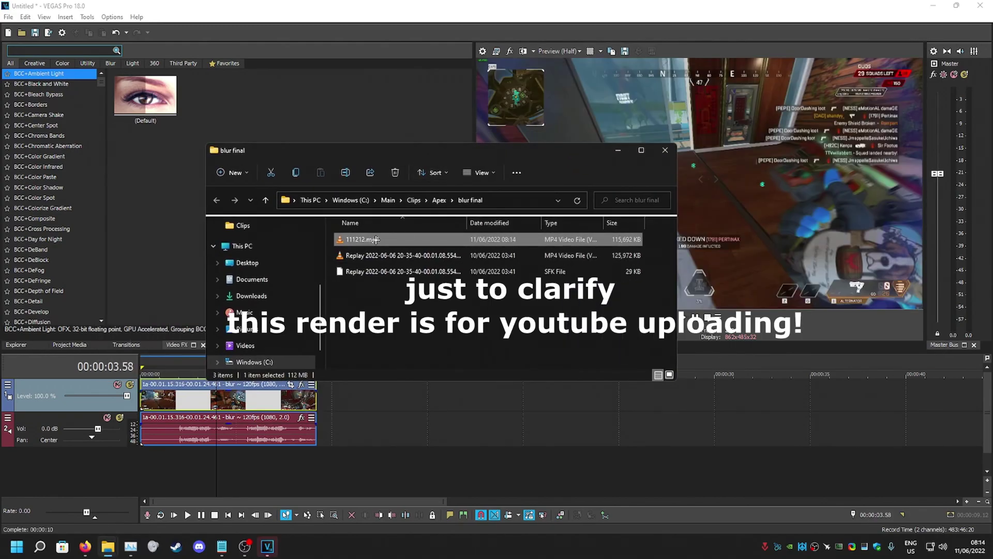
- Play the rendered 111212.mp4 and check its frame size, data rate and total bitrate in the file's properties
double_click(362, 240)
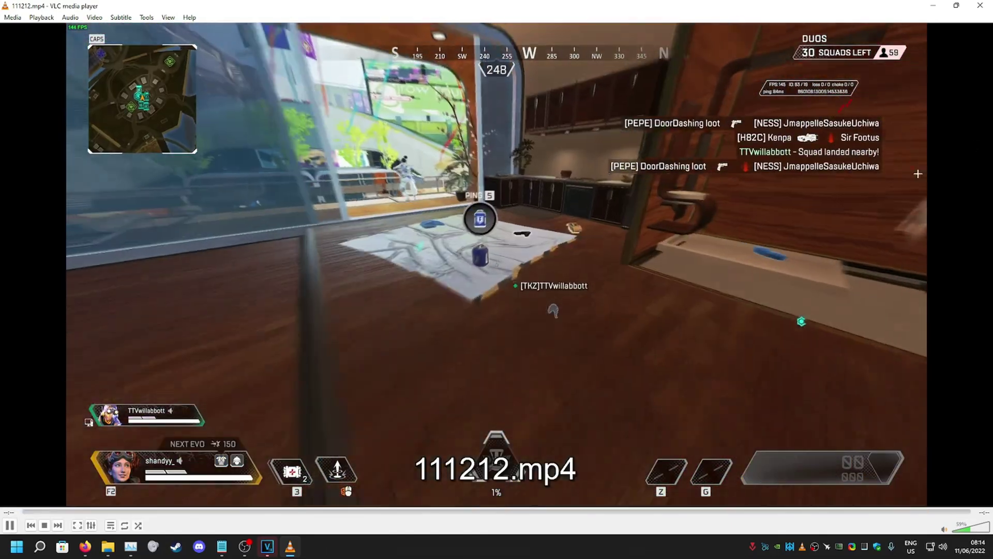
left_click(979, 6)
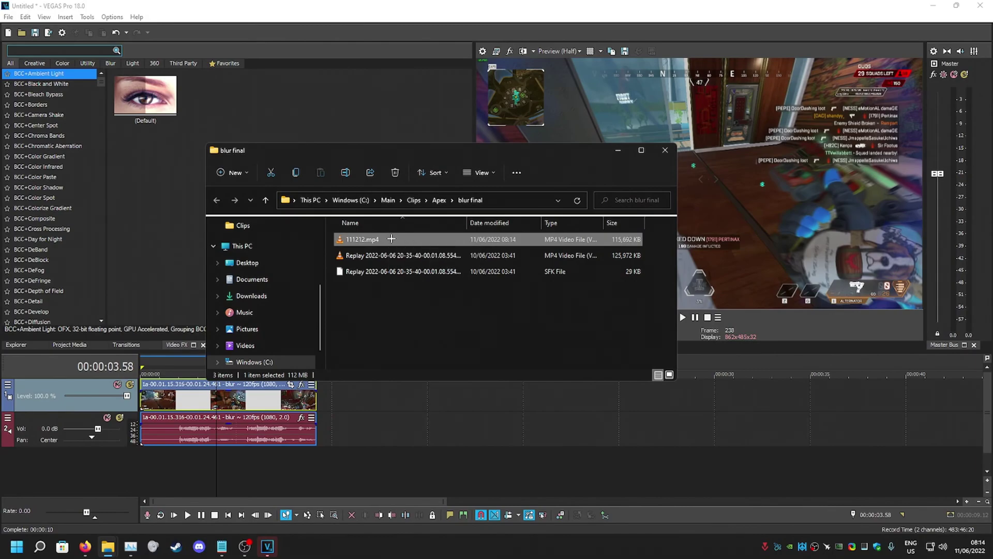
right_click(392, 238)
left_click(420, 442)
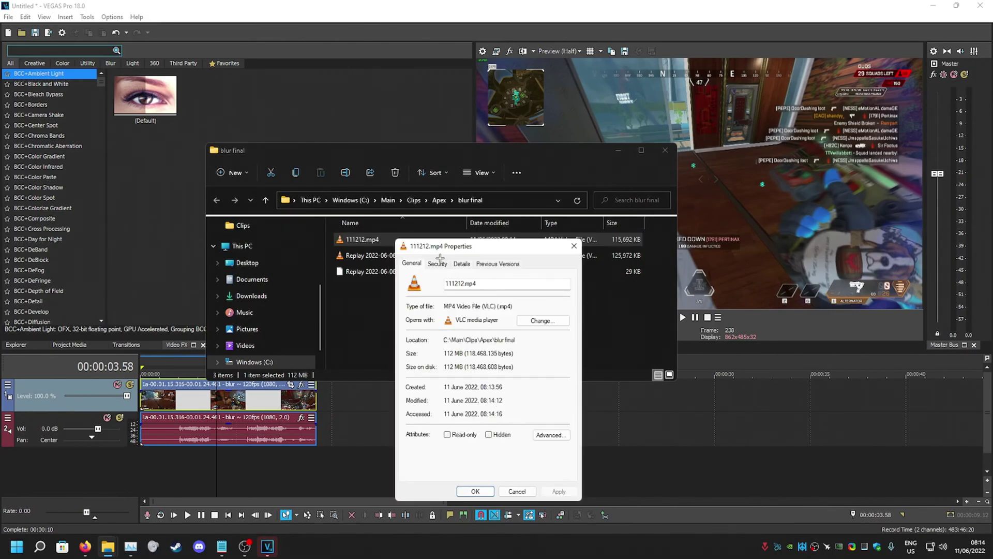
left_click(438, 263)
left_click(462, 263)
left_click_drag(455, 246, 537, 231)
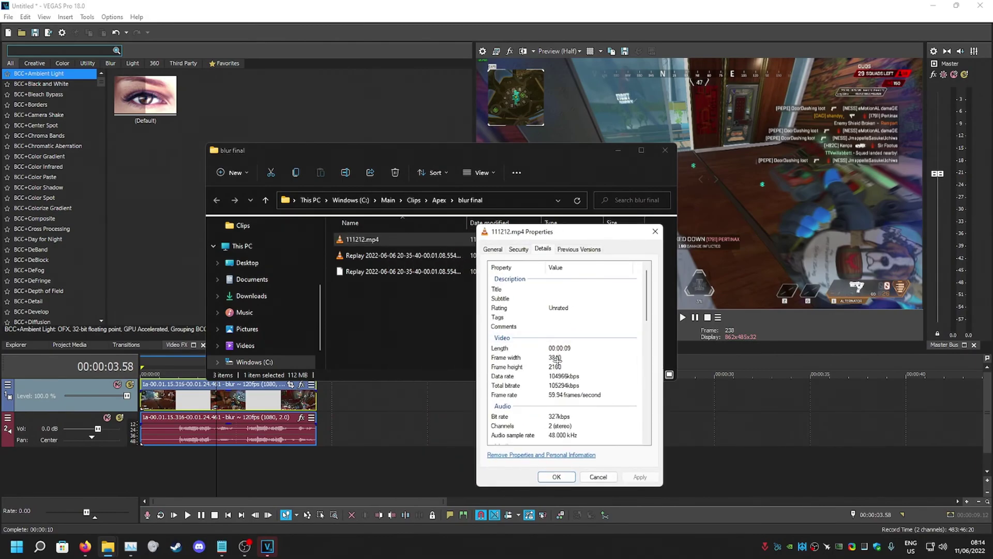
left_click(557, 358)
left_click(557, 377)
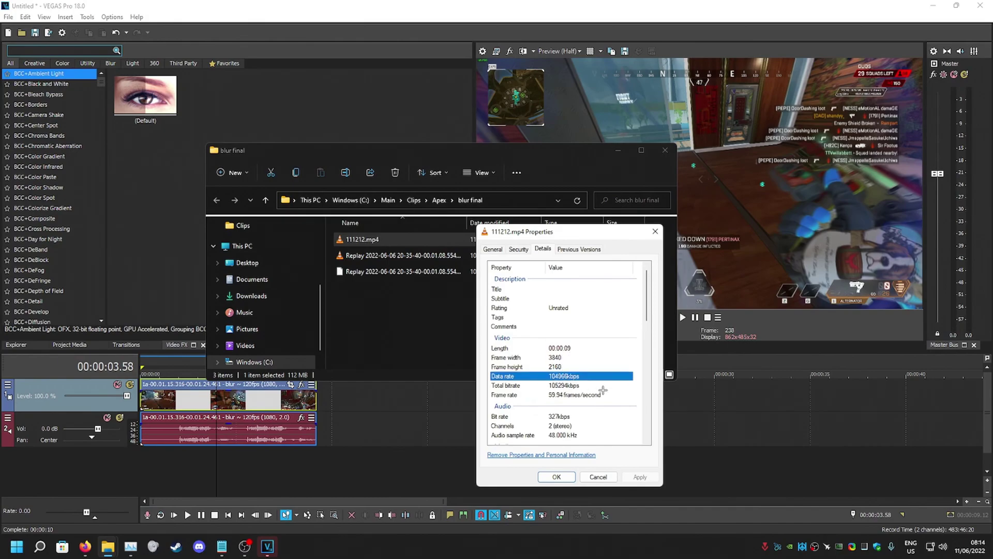
left_click(584, 388)
left_click(655, 231)
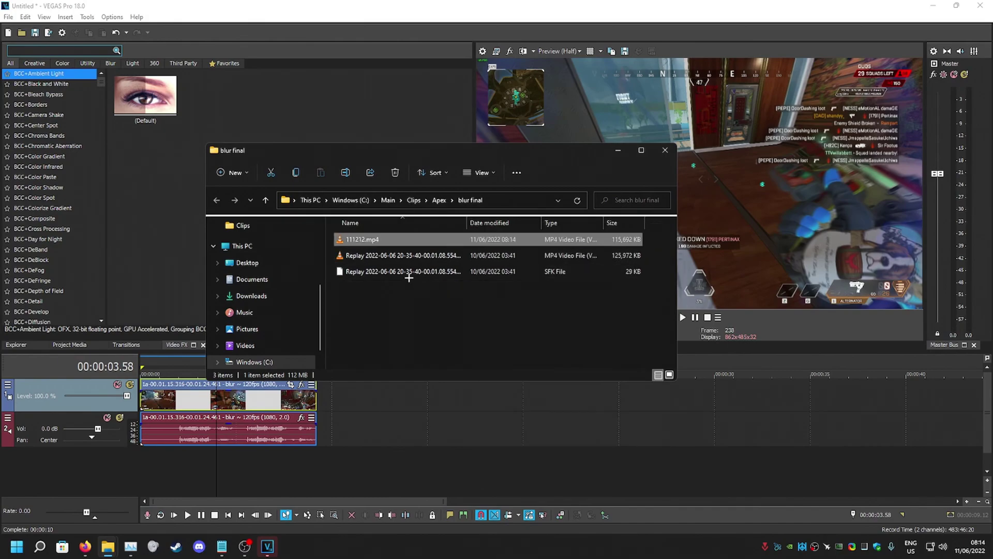
- Check the Replay MP4's frame size, bitrate and frame rate in its properties for comparison, and return to VEGAS Pro
right_click(411, 256)
left_click(445, 462)
left_click(454, 282)
left_click(478, 282)
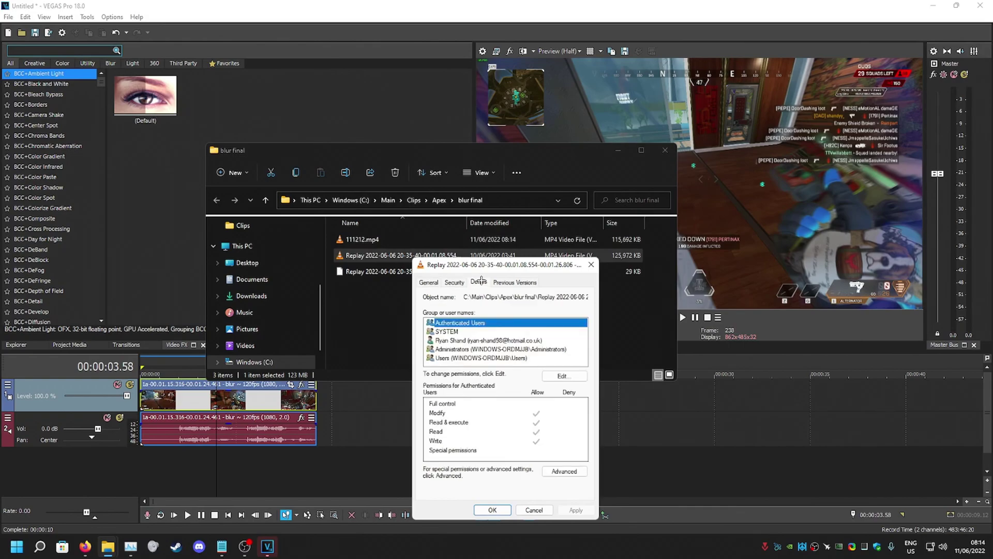
left_click(497, 391)
left_click(497, 400)
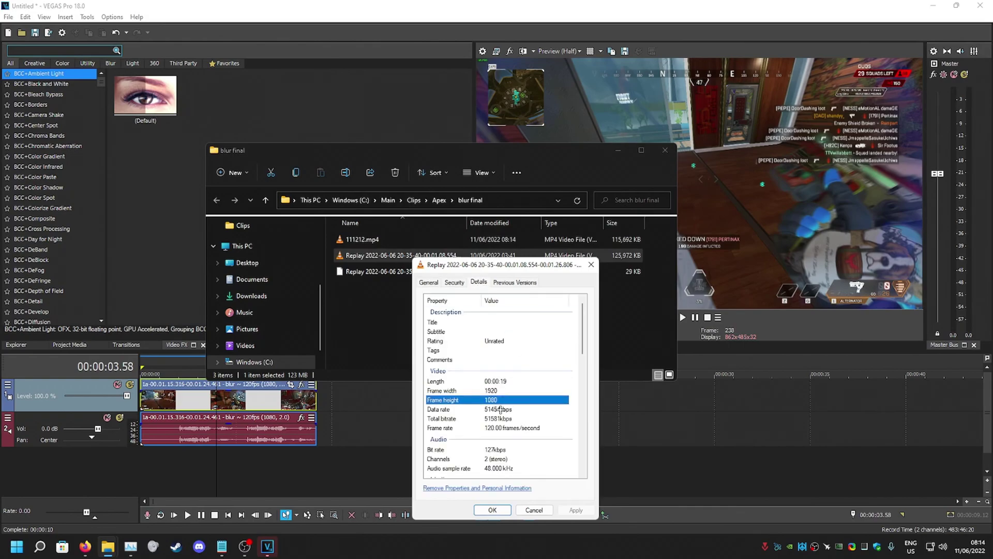
left_click(502, 409)
left_click(512, 419)
left_click(515, 426)
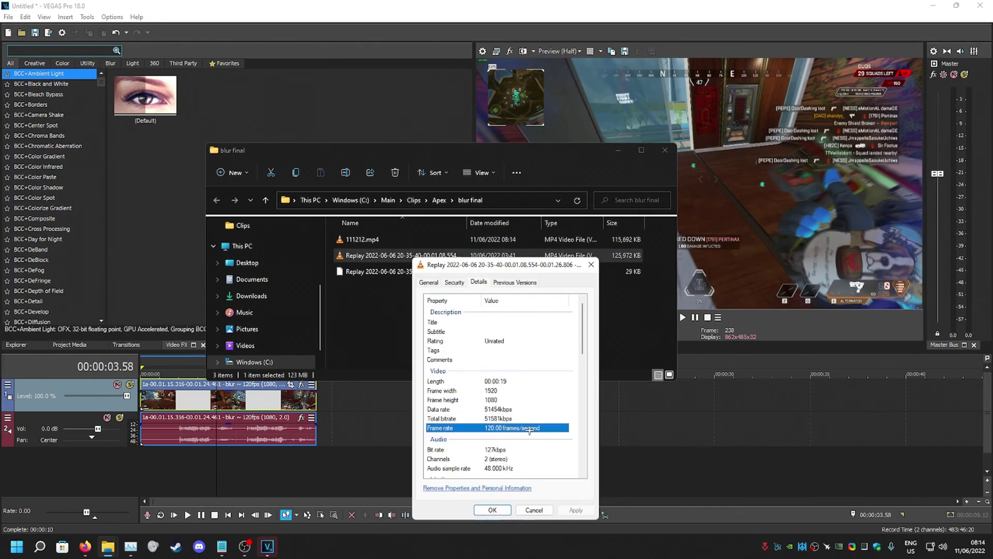
left_click(591, 264)
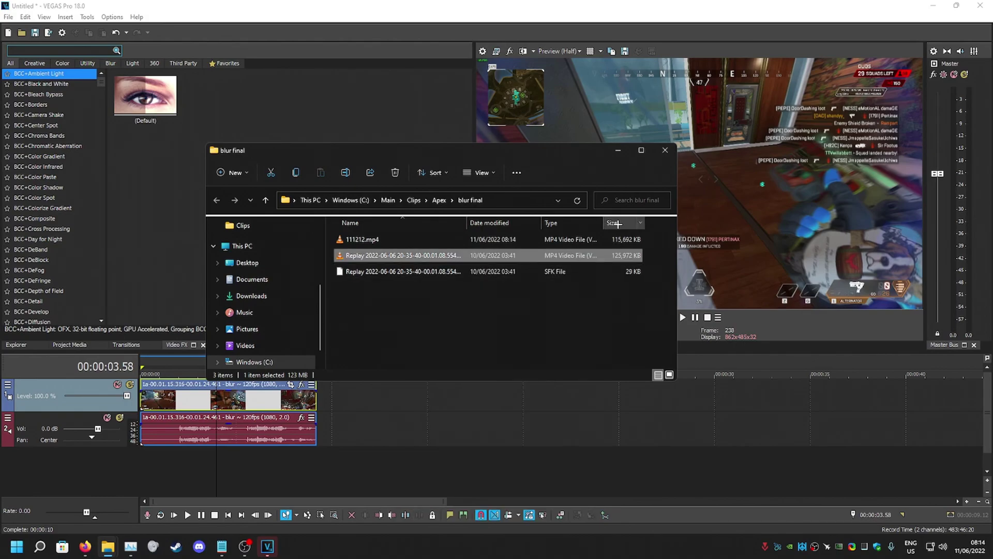
left_click_drag(502, 302, 598, 313)
left_click(617, 150)
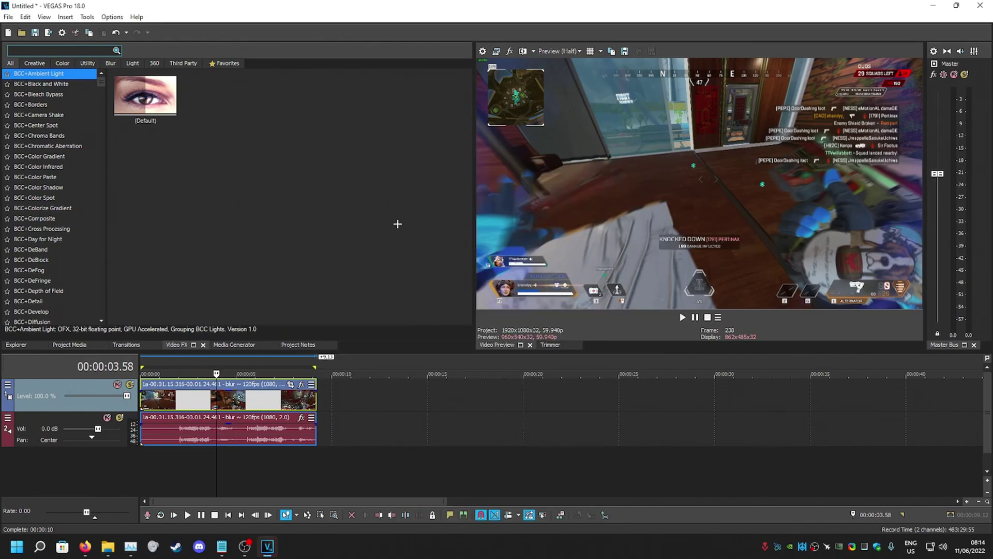